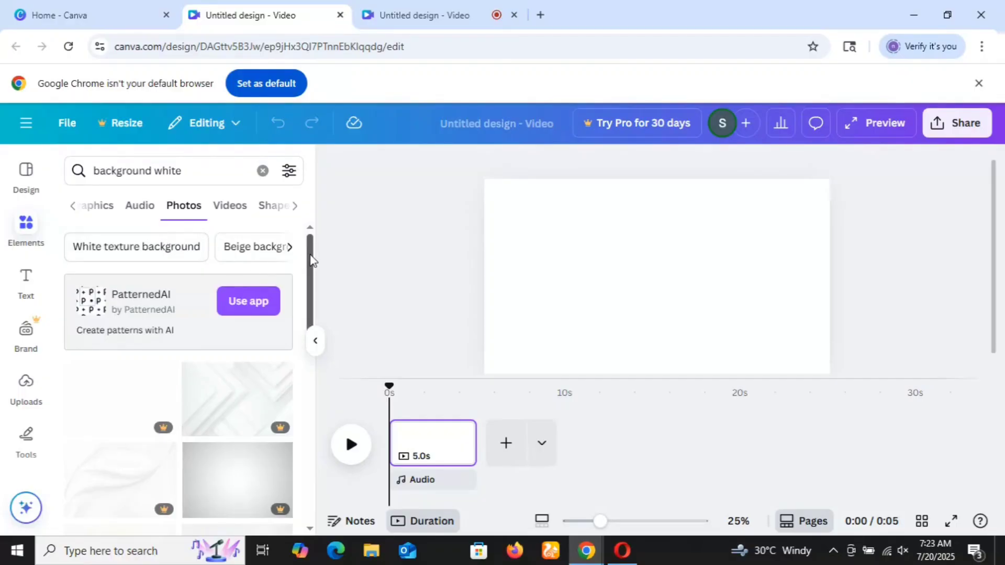
# Browse the "background white" photos and add the grey photo with swirling white smoke to the page.
pyautogui.moveTo(311, 260); pyautogui.dragTo(309, 424)
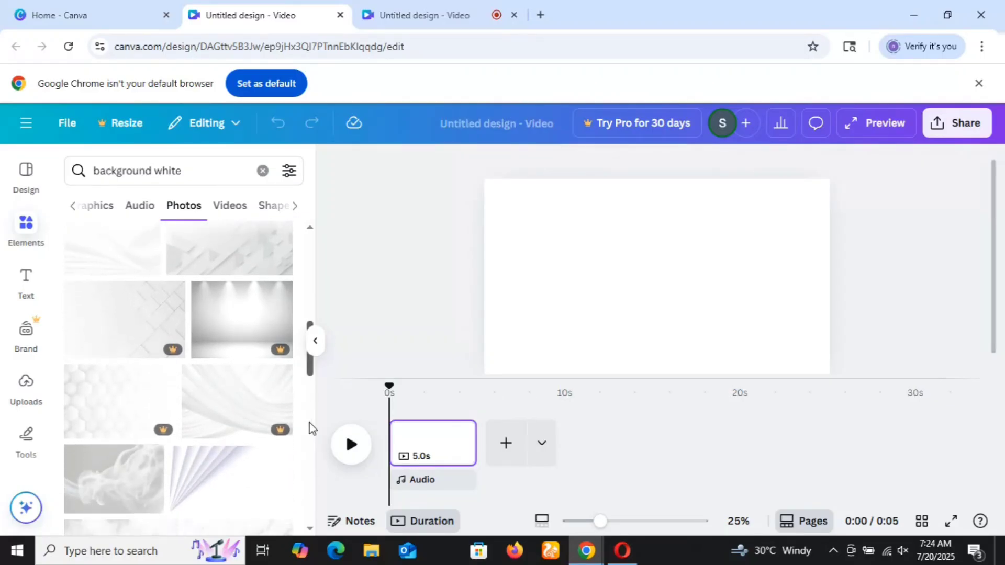
pyautogui.moveTo(310, 377); pyautogui.dragTo(312, 493)
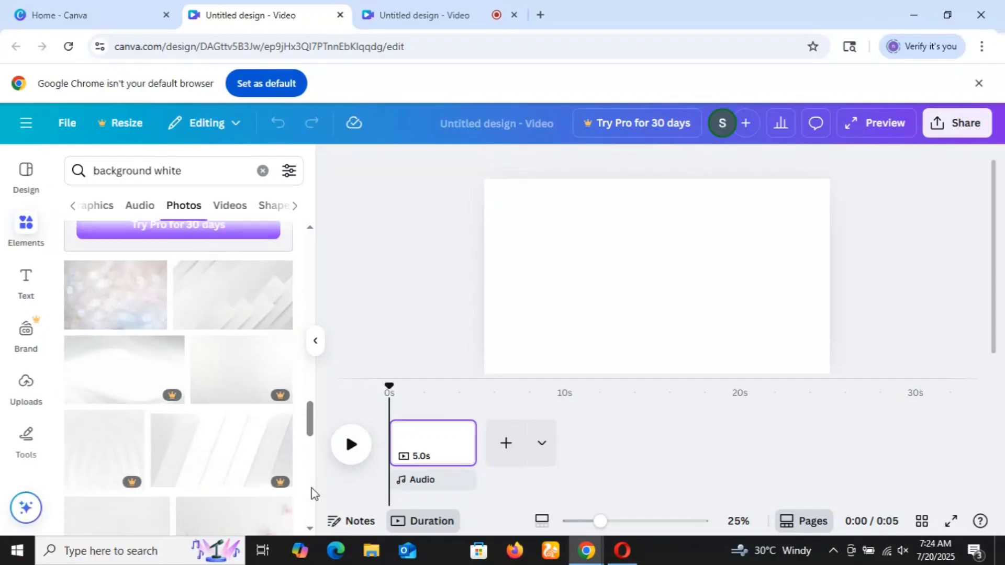
pyautogui.scroll(-2, 313, 438)
pyautogui.moveTo(312, 440); pyautogui.dragTo(312, 459)
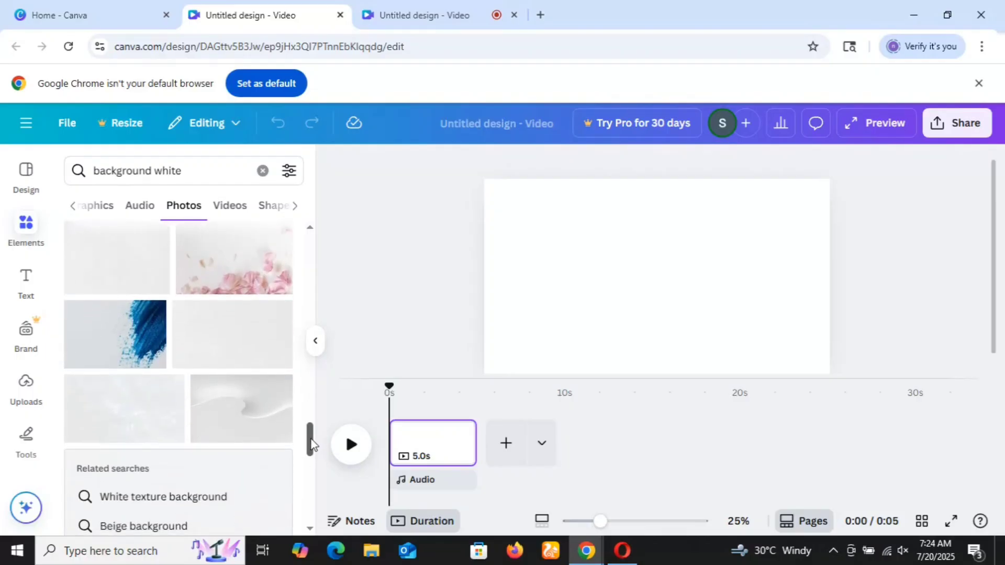
pyautogui.scroll(2, 311, 429)
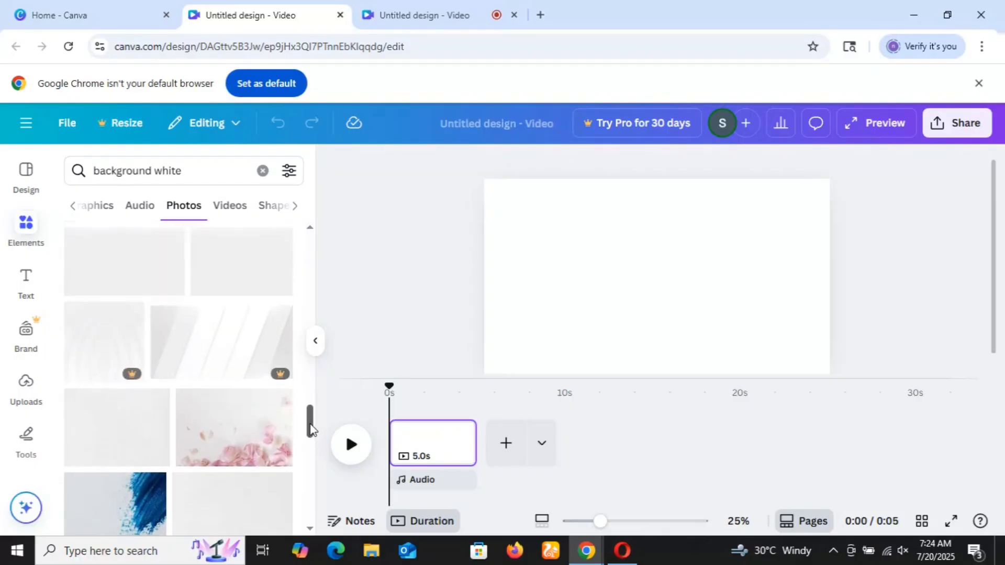
pyautogui.moveTo(311, 429); pyautogui.dragTo(312, 314)
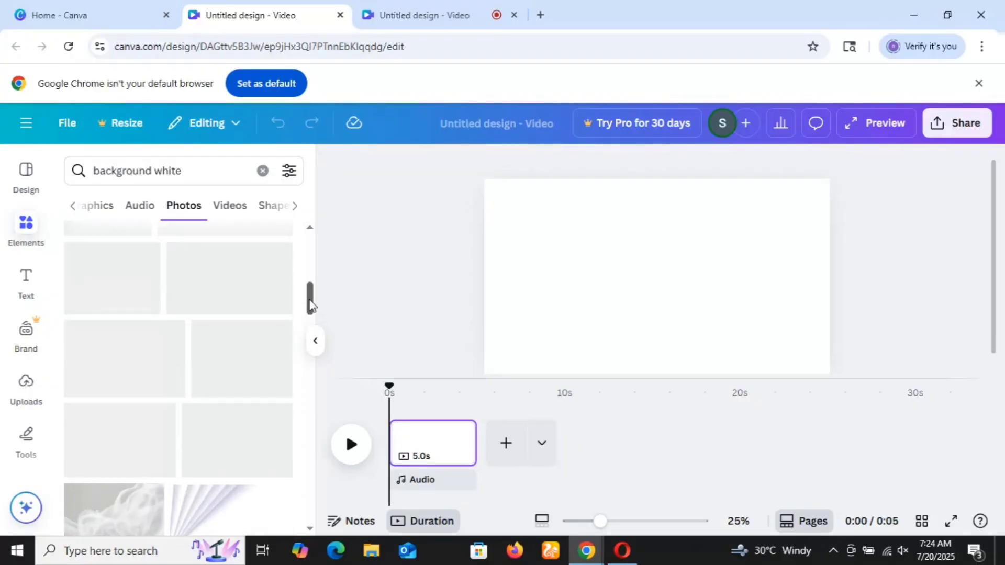
pyautogui.click(129, 518)
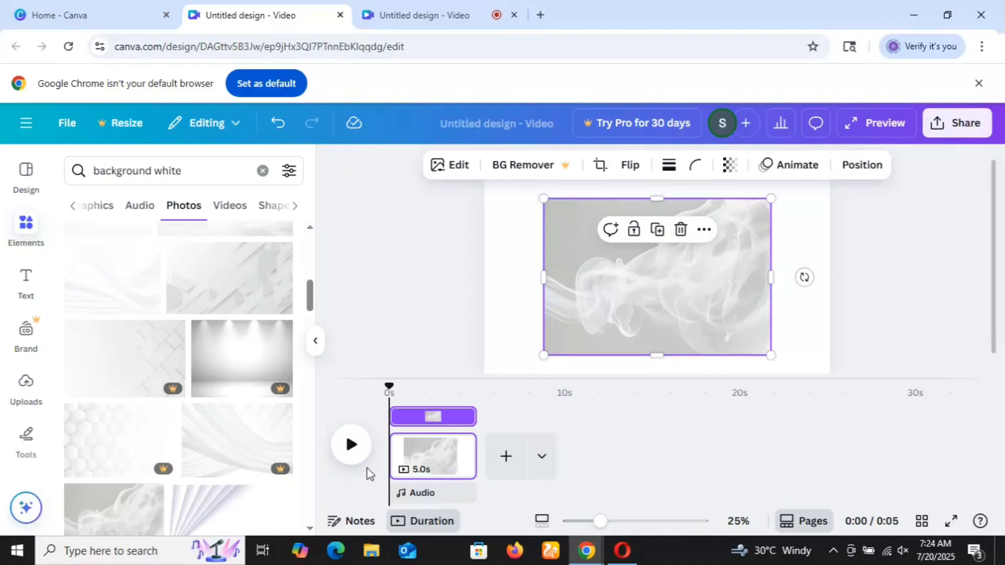
# Set the smoke photo as the page background.
pyautogui.click(704, 233)
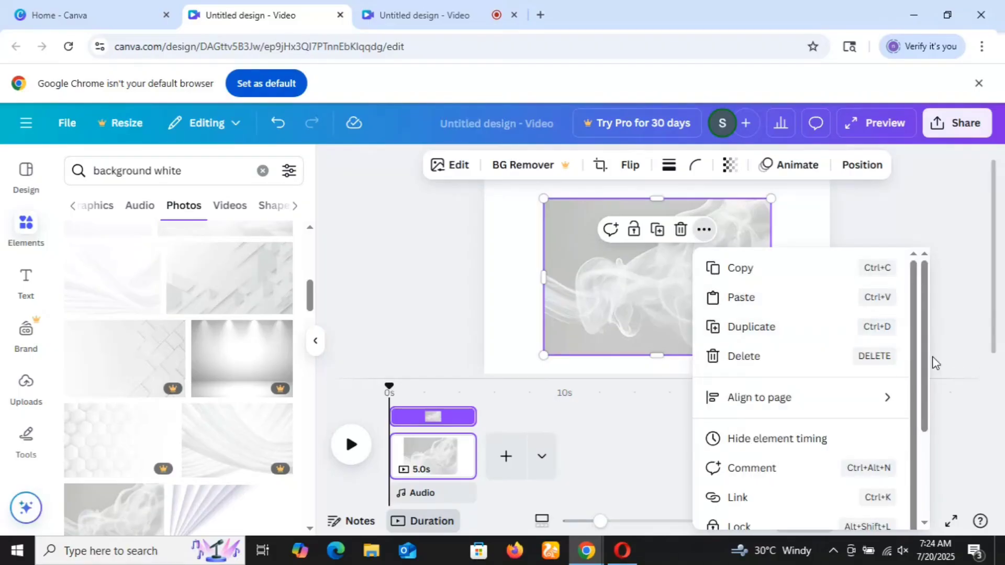
pyautogui.moveTo(926, 342); pyautogui.dragTo(936, 474)
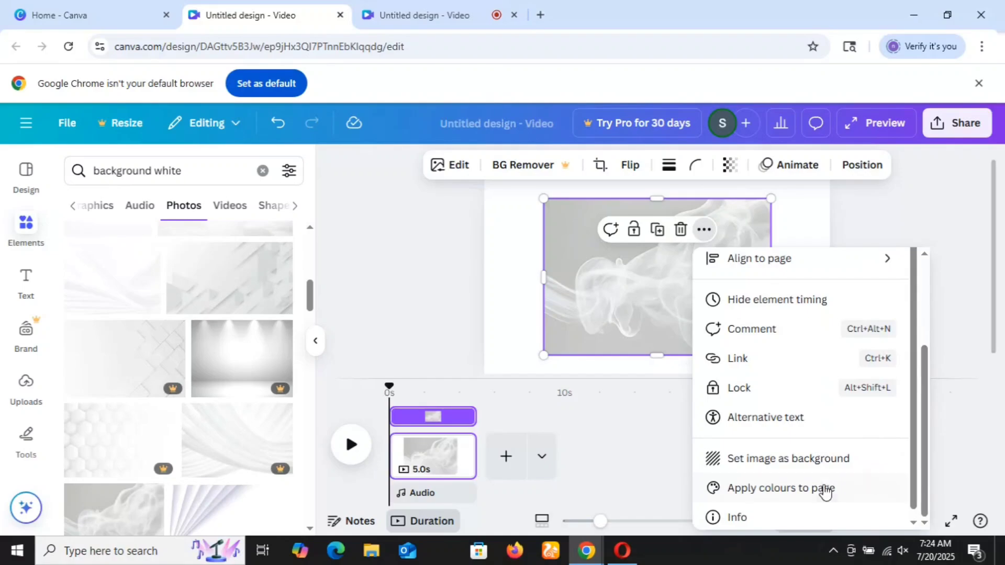
pyautogui.click(812, 463)
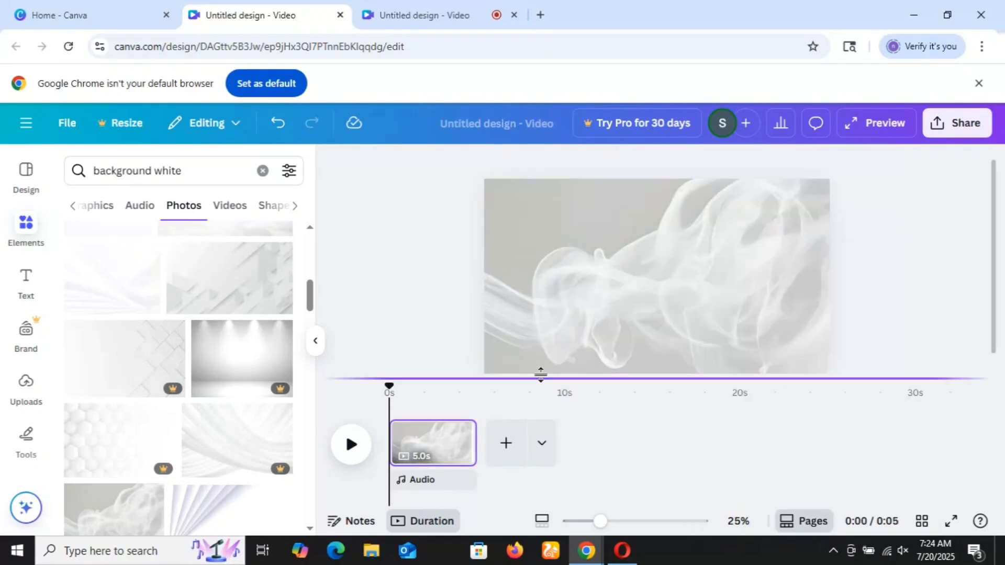
# Replace the element search with "pakistan flag" and show the matching graphics.
pyautogui.click(197, 168)
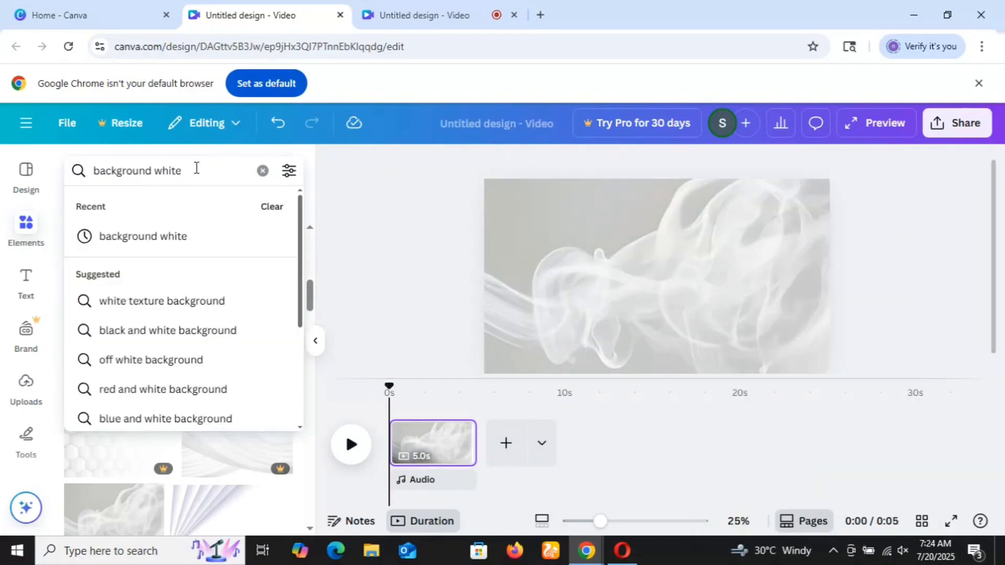
pyautogui.press('BackSpace')
pyautogui.press('BackSpace')
pyautogui.press('BackSpace')
pyautogui.press('BackSpace')
pyautogui.press('BackSpace')
pyautogui.press('BackSpace')
pyautogui.press('BackSpace')
pyautogui.press('BackSpace')
pyautogui.press('BackSpace')
pyautogui.press('BackSpace')
pyautogui.press('BackSpace')
pyautogui.press('BackSpace')
pyautogui.press('BackSpace')
pyautogui.press('BackSpace')
pyautogui.press('BackSpace')
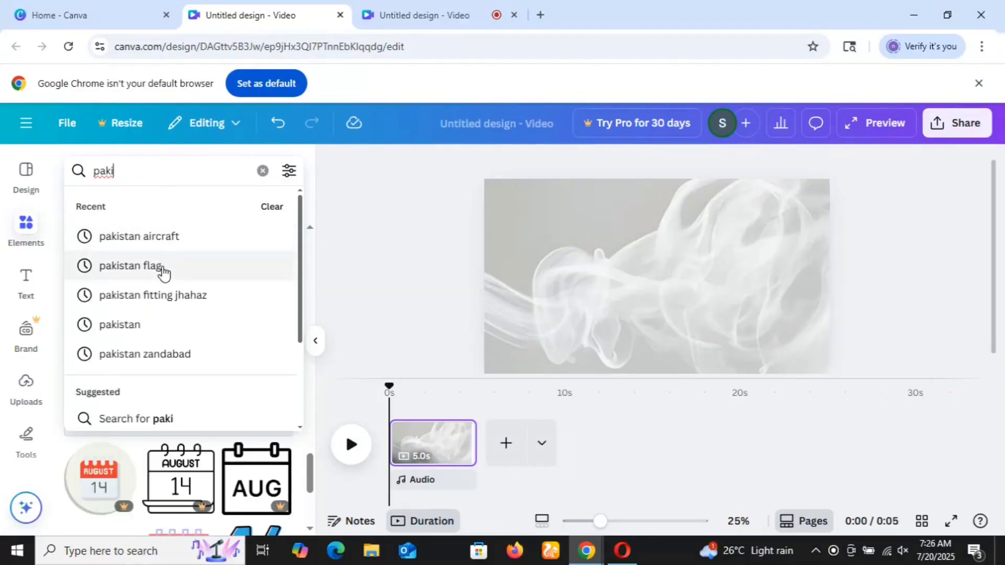
pyautogui.click(163, 268)
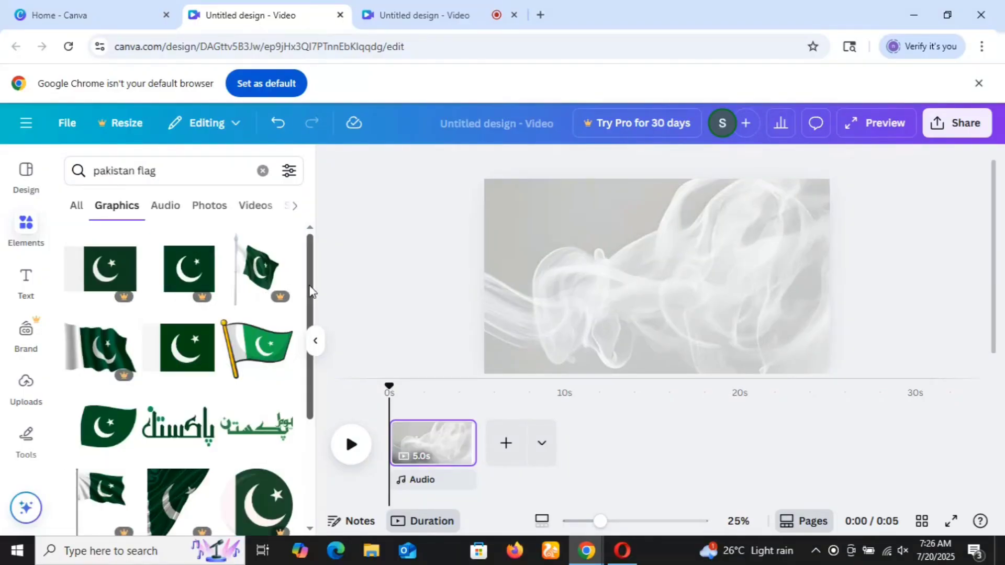
# Add the leaf-shaped Pakistan flag graphic with the white band to the page.
pyautogui.moveTo(310, 288); pyautogui.dragTo(312, 302)
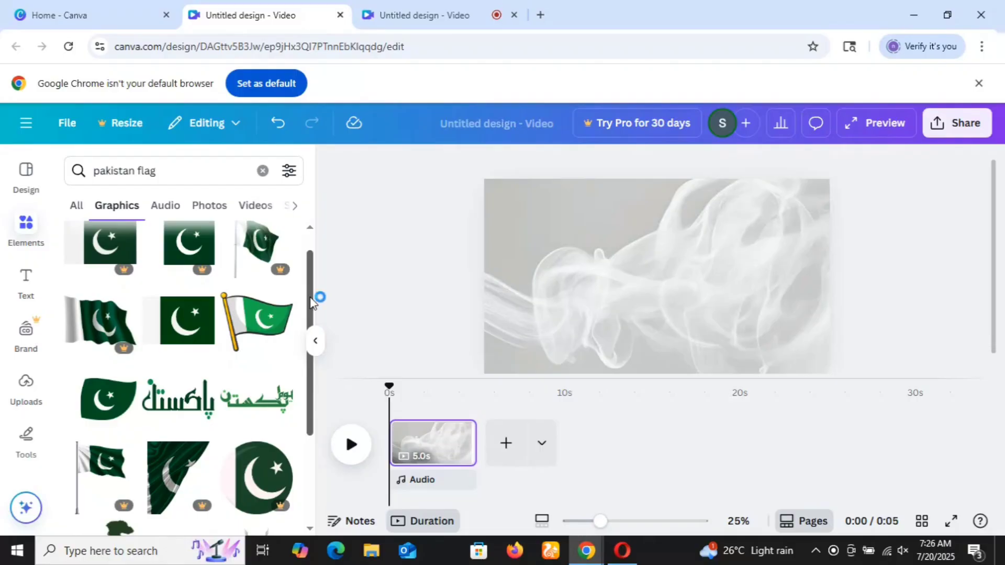
pyautogui.moveTo(310, 275); pyautogui.dragTo(313, 318)
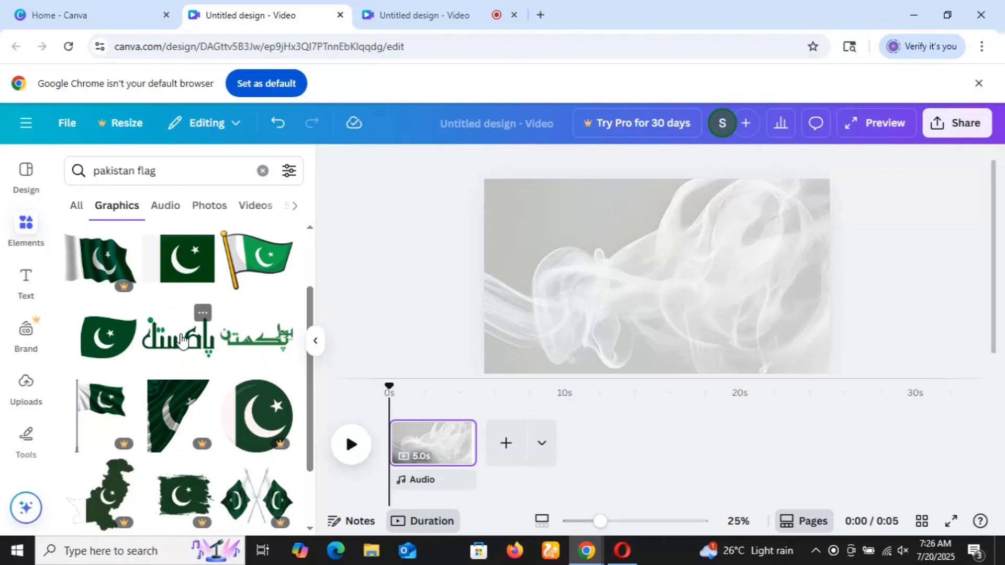
pyautogui.click(114, 346)
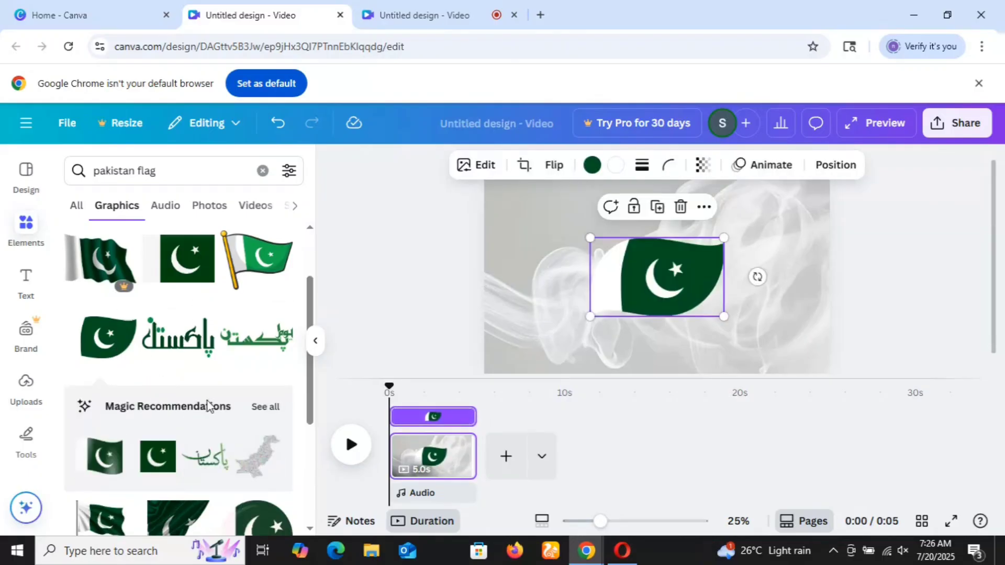
pyautogui.moveTo(313, 368); pyautogui.dragTo(306, 449)
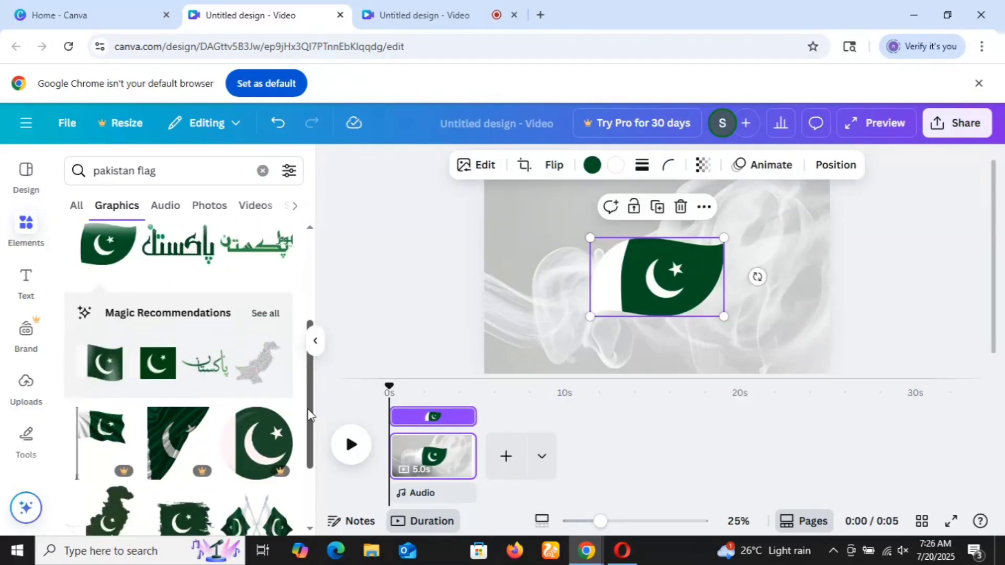
pyautogui.moveTo(308, 386); pyautogui.dragTo(308, 432)
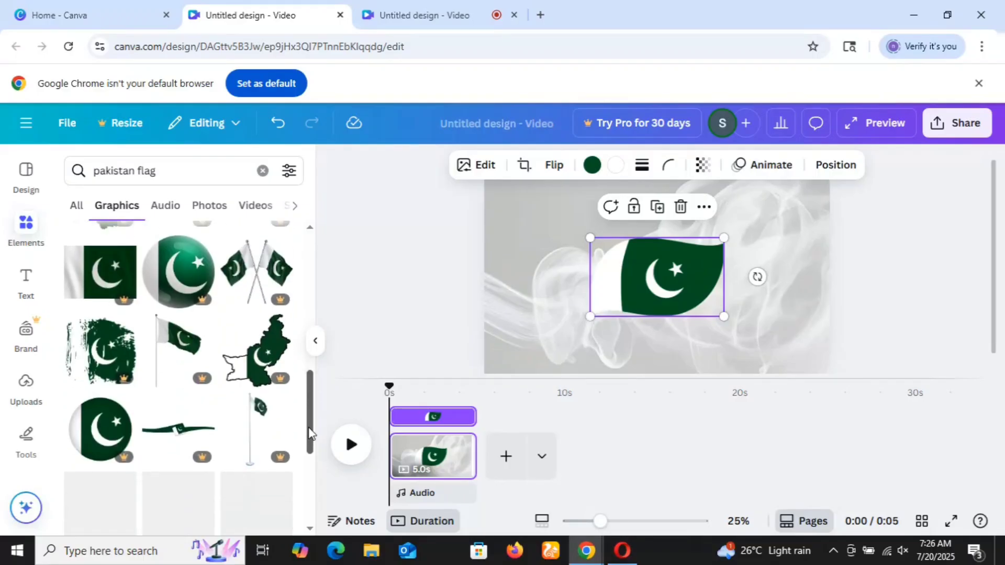
pyautogui.scroll(-2, 310, 413)
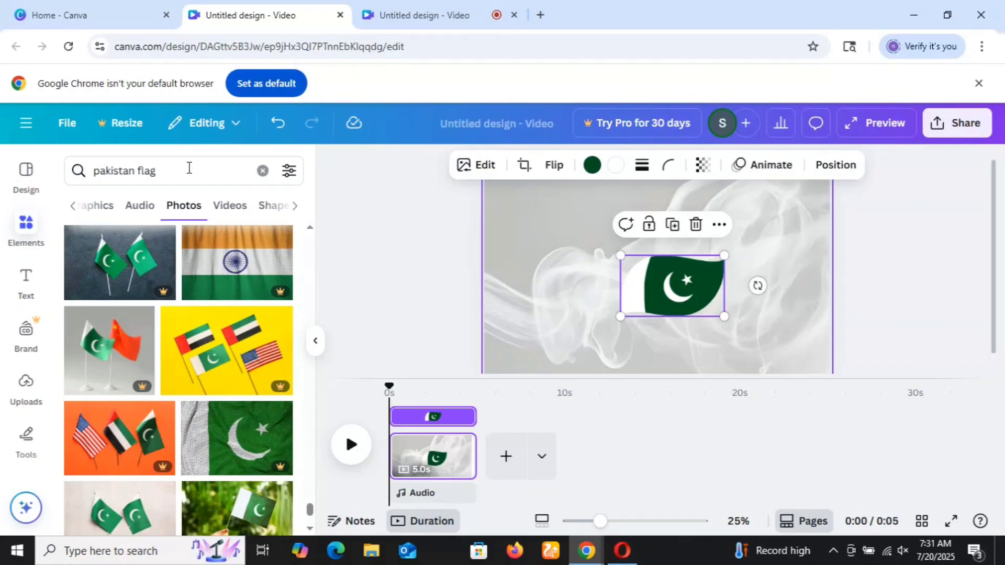
pyautogui.click(189, 168)
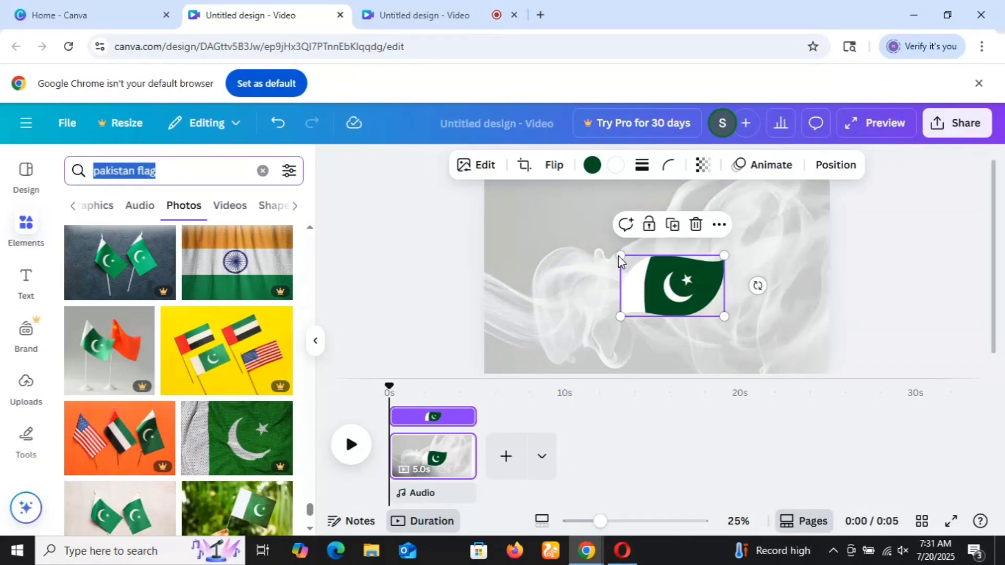
# Enlarge the leaf-shaped flag and move it into the upper-left corner of the page.
pyautogui.moveTo(620, 256); pyautogui.dragTo(565, 222)
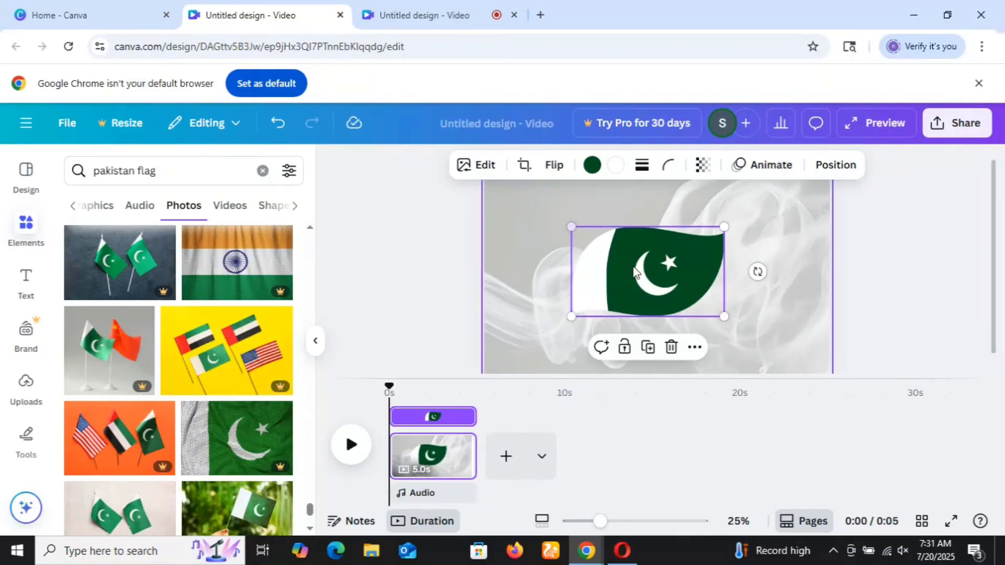
pyautogui.moveTo(632, 267); pyautogui.dragTo(540, 224)
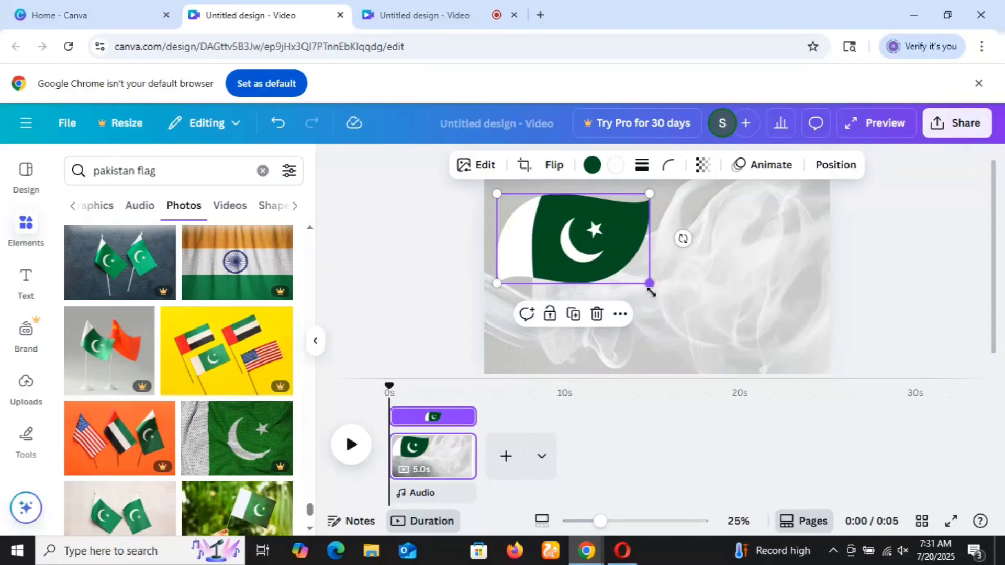
pyautogui.moveTo(650, 285); pyautogui.dragTo(657, 289)
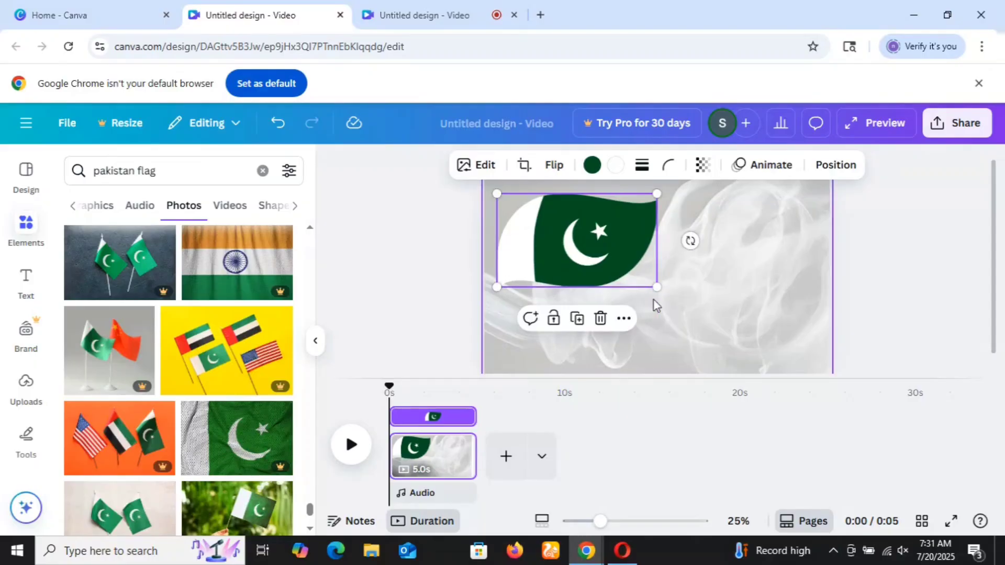
pyautogui.click(675, 360)
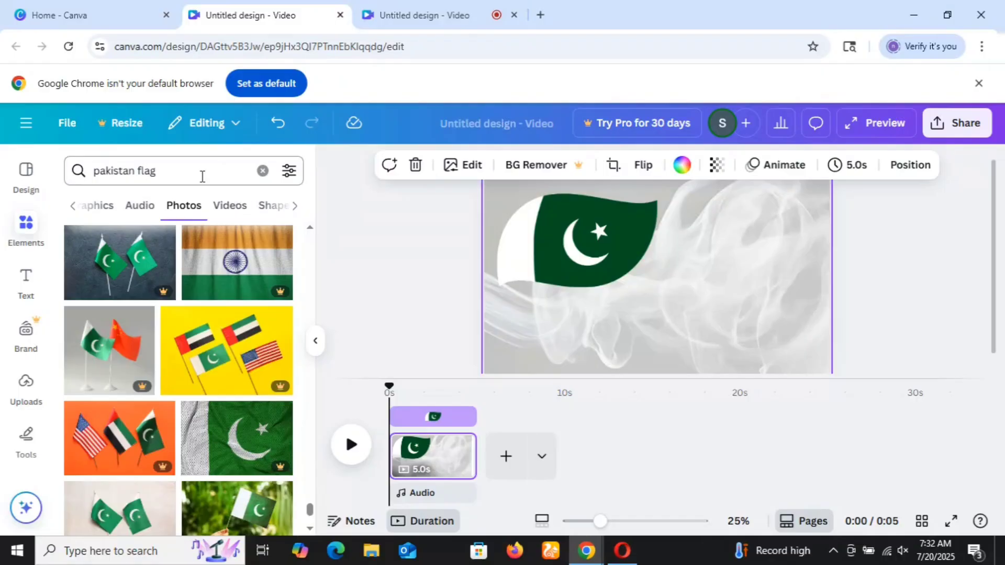
# Replace the element search with "jasny azadi pakistan day" and show the matching graphics.
pyautogui.click(202, 175)
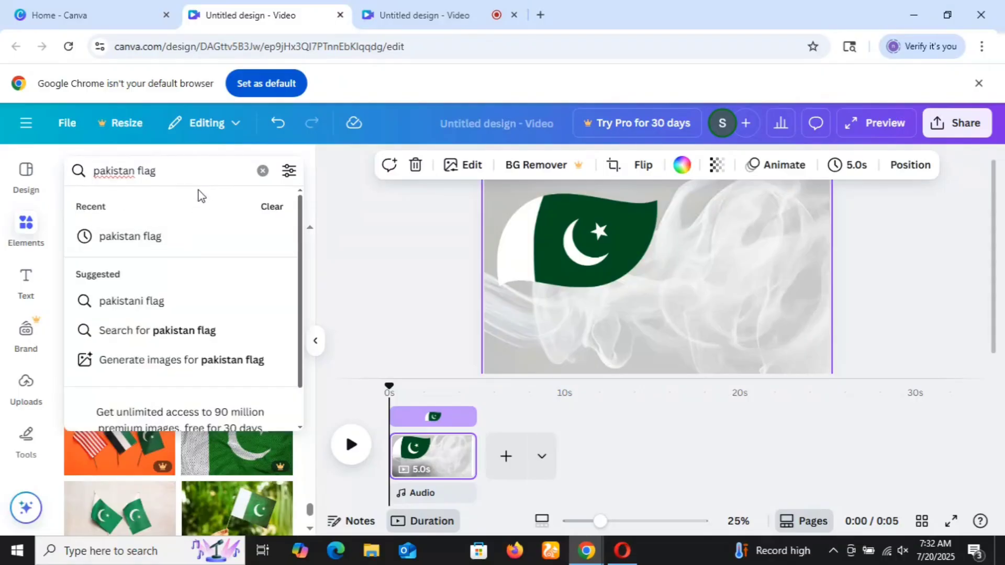
pyautogui.hotkey('ctrl', 'a')
pyautogui.press('BackSpace')
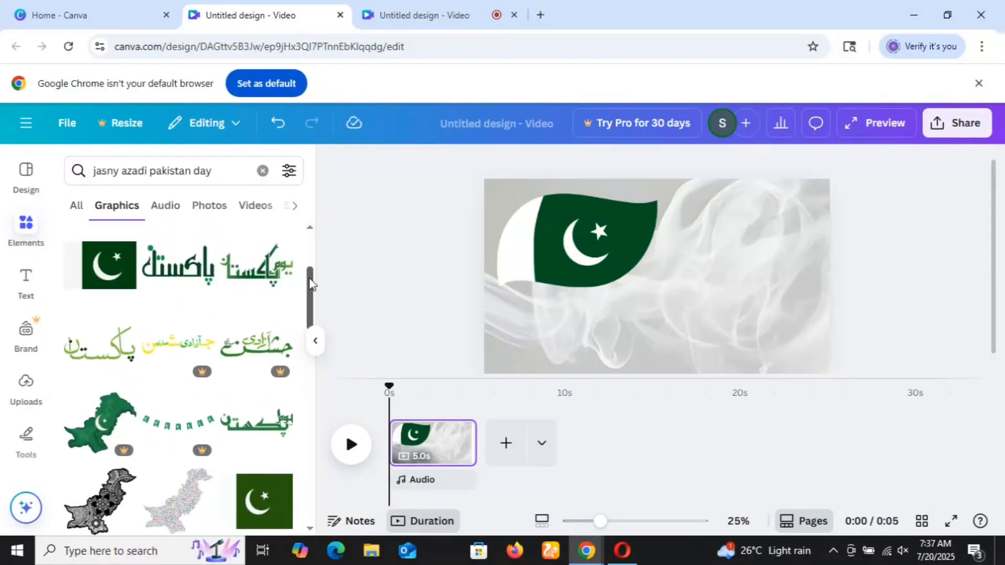
# Add the waving Pakistan flag and the green Urdu "Pakistan" calligraphy graphic to the page.
pyautogui.scroll(2, 311, 283)
pyautogui.click(267, 272)
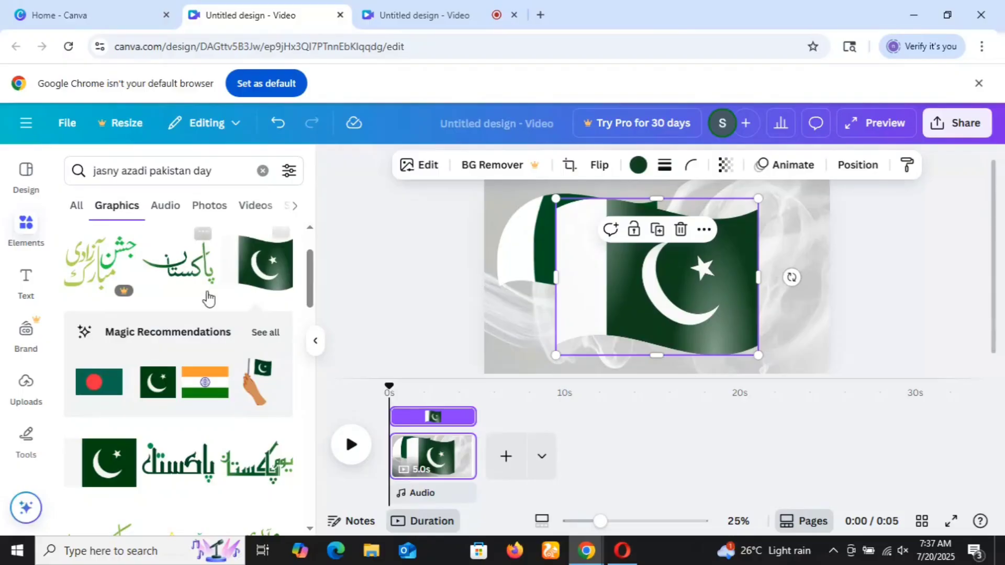
pyautogui.click(194, 275)
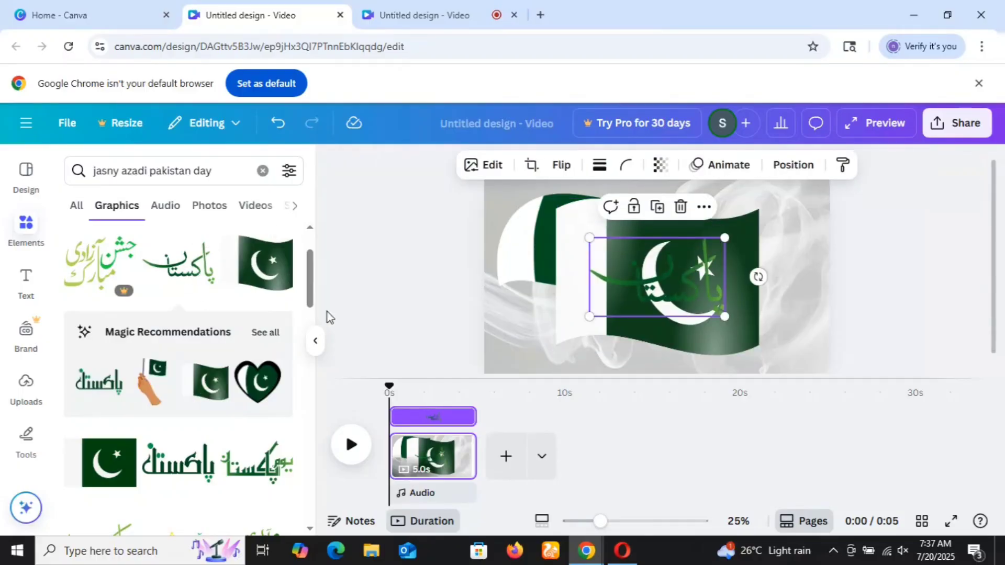
pyautogui.moveTo(314, 287); pyautogui.dragTo(312, 507)
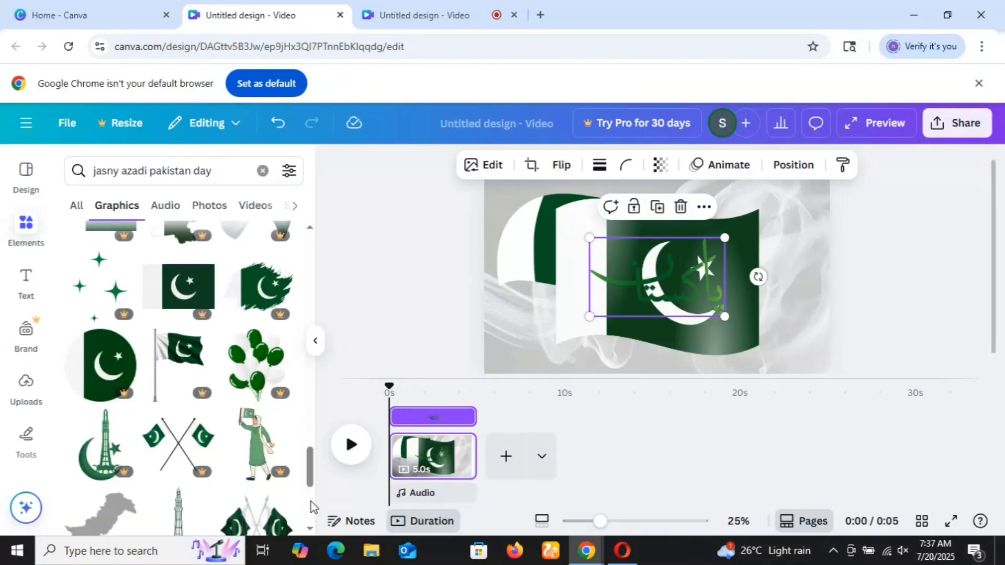
pyautogui.moveTo(313, 471); pyautogui.dragTo(312, 511)
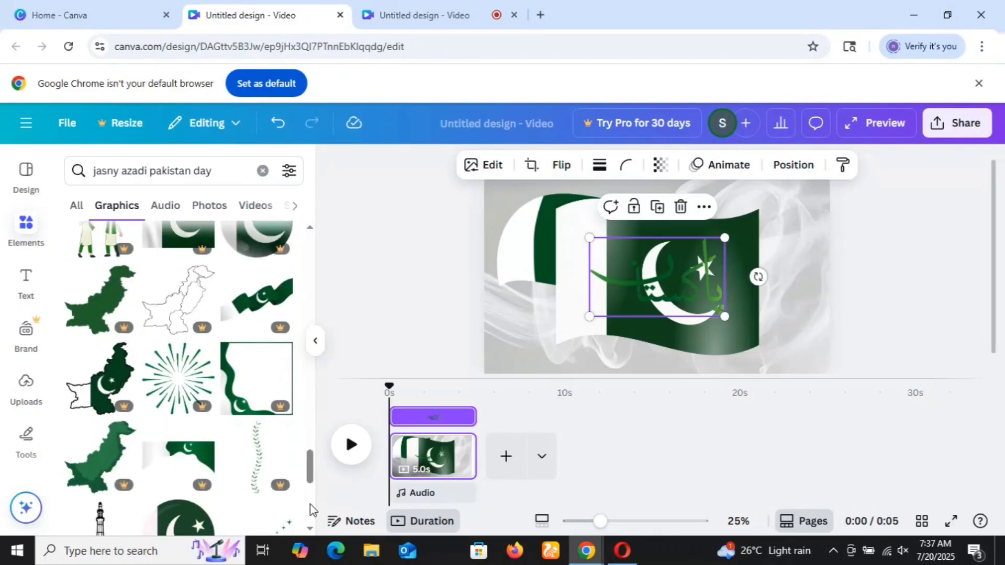
pyautogui.moveTo(311, 468); pyautogui.dragTo(349, 488)
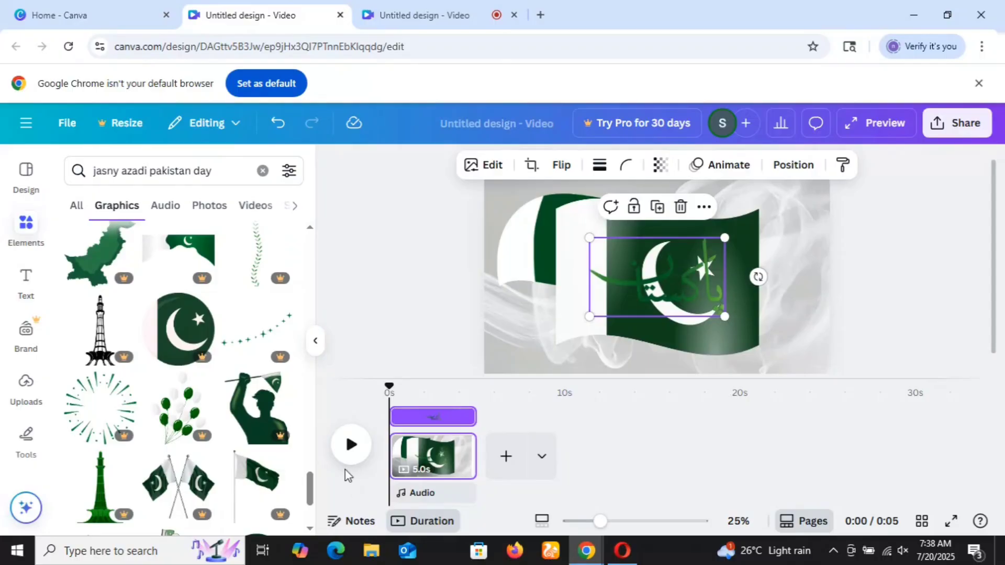
pyautogui.moveTo(312, 486)
pyautogui.mouseDown()
pyautogui.moveTo(314, 529)
pyautogui.moveTo(311, 493)
pyautogui.mouseUp()
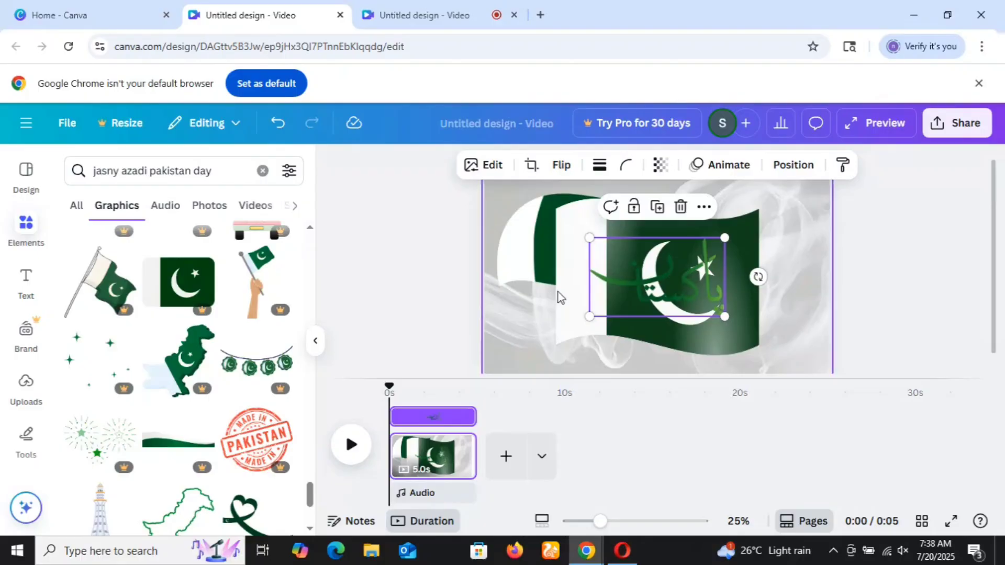
# Shift the green calligraphy slightly down and right, and move the waving flag to the right half of the page.
pyautogui.moveTo(656, 293); pyautogui.dragTo(672, 304)
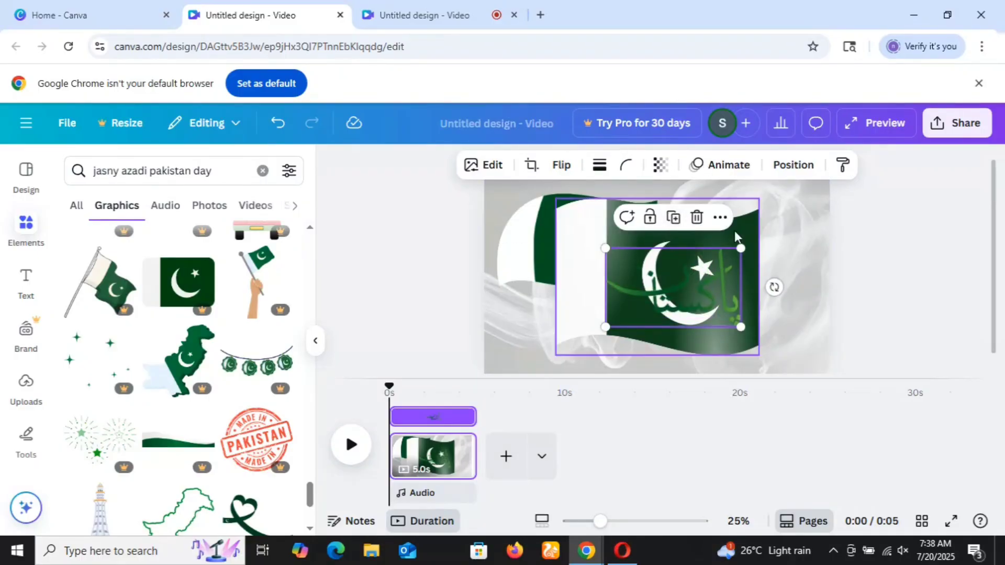
pyautogui.click(751, 220)
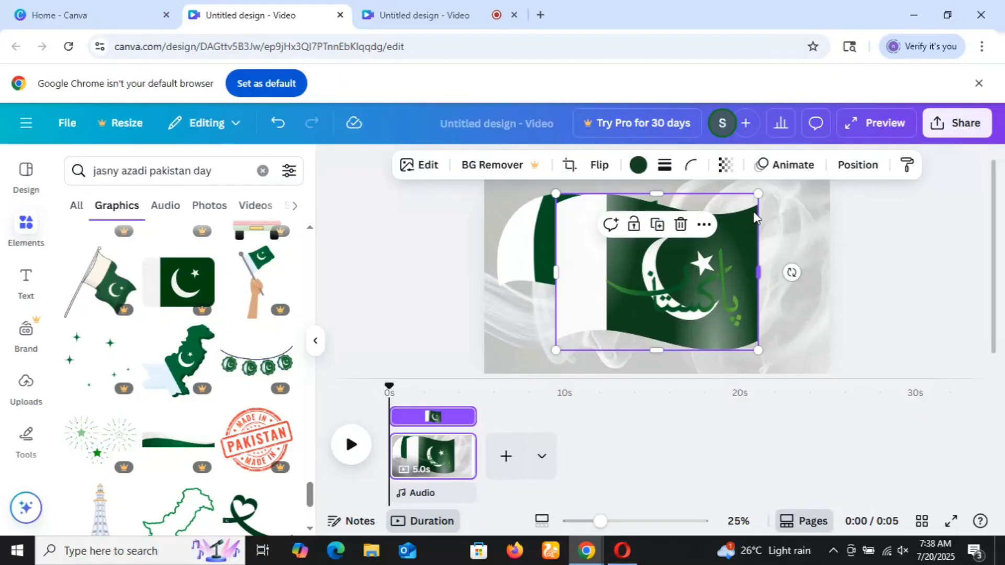
pyautogui.moveTo(754, 210); pyautogui.dragTo(791, 212)
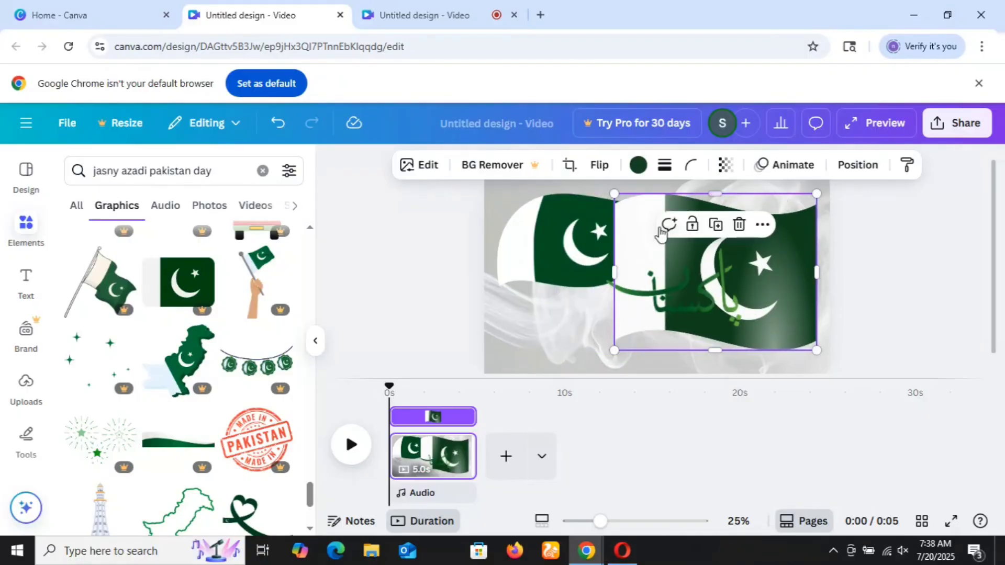
# Replace the element search with "menary pAKISTAN" and look through the matching graphics.
pyautogui.click(220, 171)
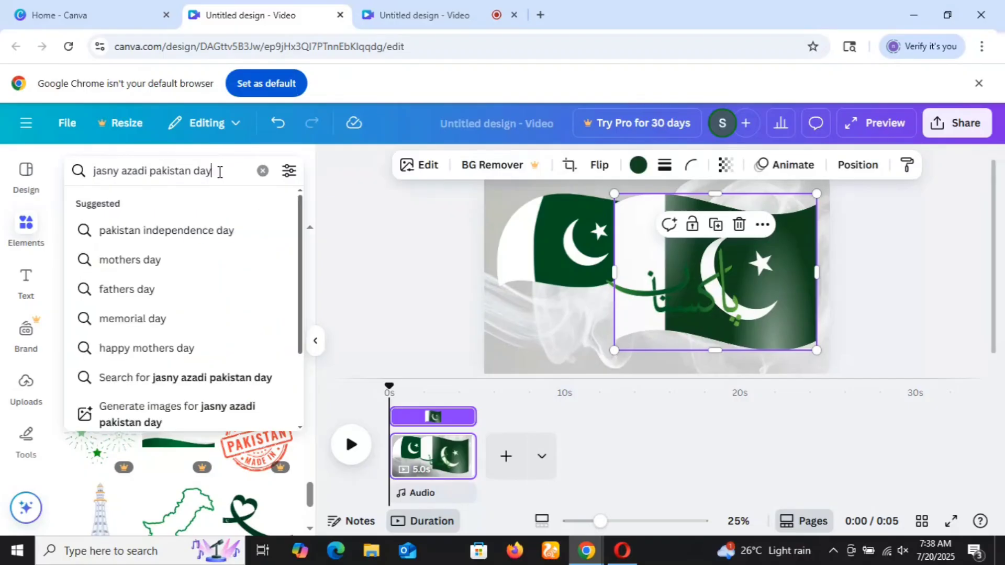
pyautogui.press('BackSpace')
pyautogui.press('BackSpace')
pyautogui.press('BackSpace')
pyautogui.press('BackSpace')
pyautogui.press('BackSpace')
pyautogui.press('BackSpace')
pyautogui.press('BackSpace')
pyautogui.press('BackSpace')
pyautogui.press('BackSpace')
pyautogui.press('BackSpace')
pyautogui.press('BackSpace')
pyautogui.press('BackSpace')
pyautogui.press('BackSpace')
pyautogui.press('BackSpace')
pyautogui.press('BackSpace')
pyautogui.press('BackSpace')
pyautogui.press('BackSpace')
pyautogui.press('BackSpace')
pyautogui.press('BackSpace')
pyautogui.press('BackSpace')
pyautogui.press('BackSpace')
pyautogui.press('BackSpace')
pyautogui.press('BackSpace')
pyautogui.press('BackSpace')
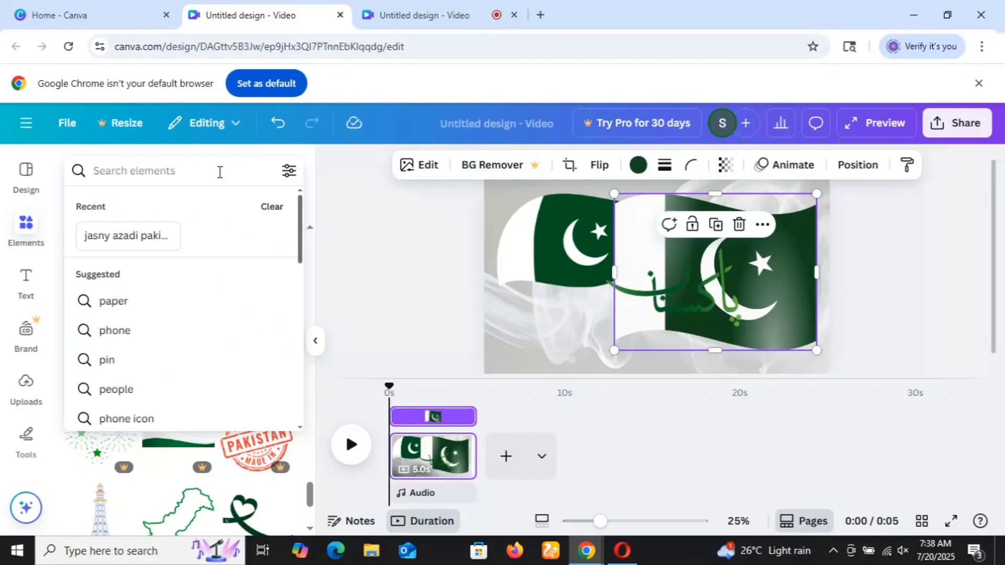
pyautogui.write('me')
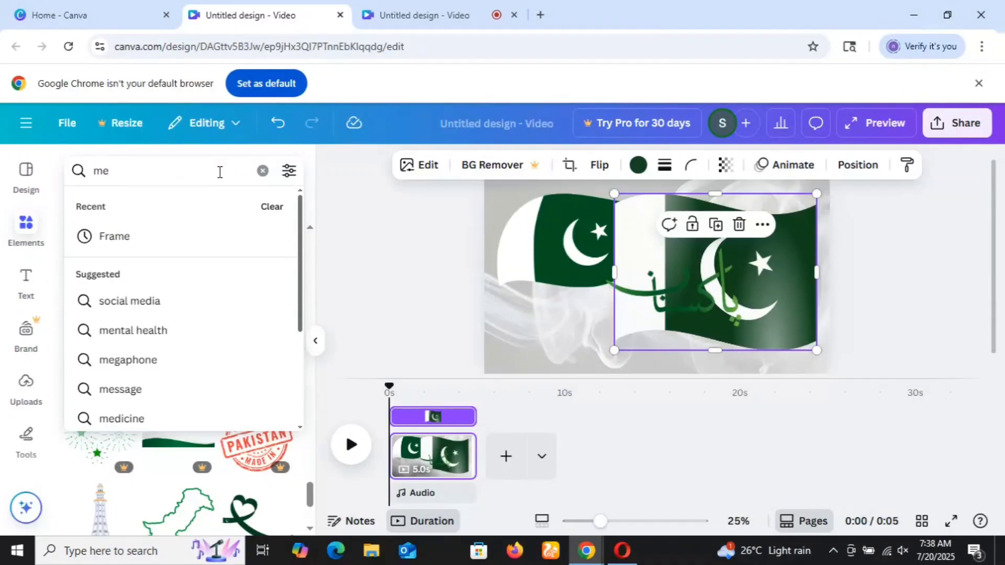
pyautogui.write('nary pAKISTAN')
pyautogui.press('Return')
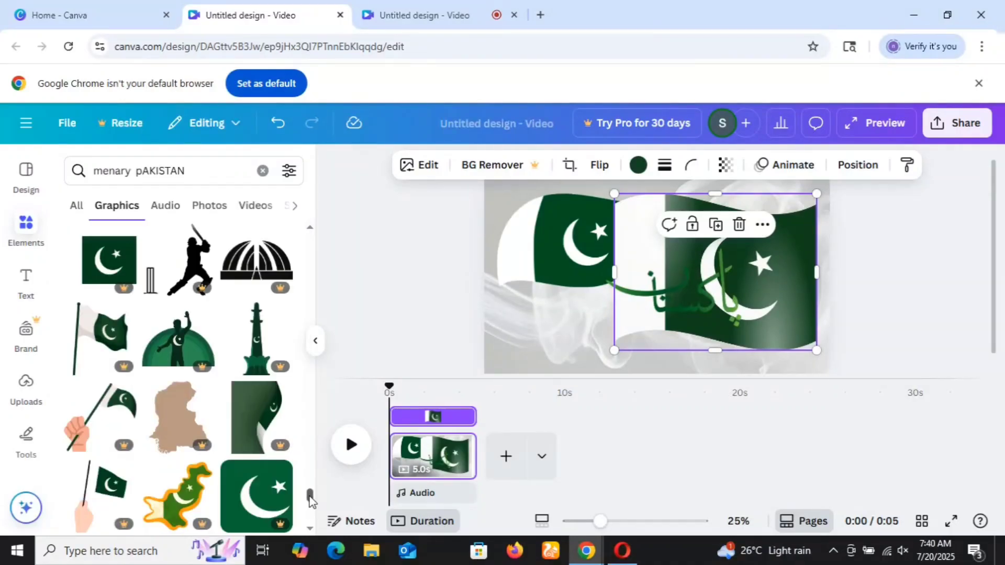
pyautogui.moveTo(310, 495); pyautogui.dragTo(310, 517)
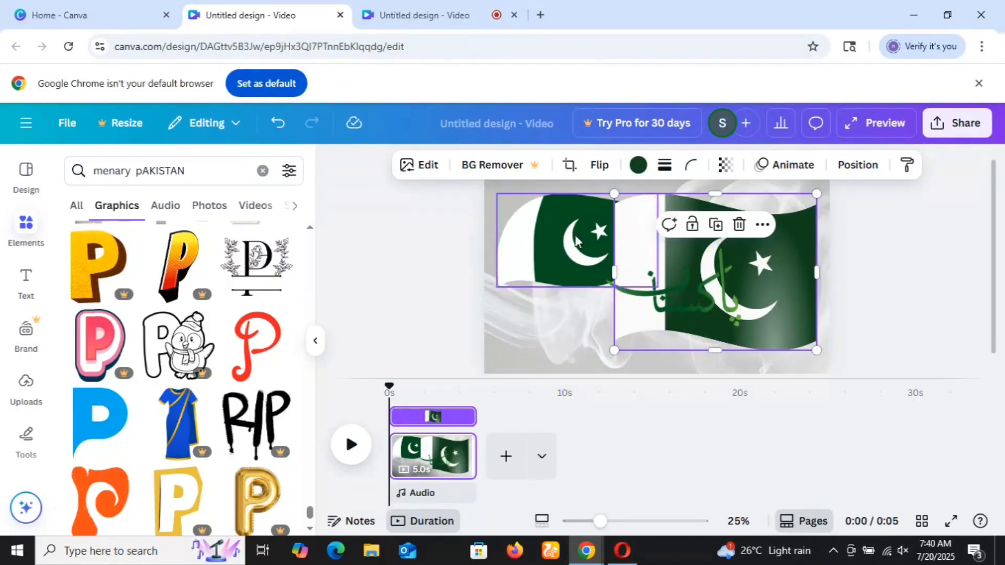
# Delete the leaf-shaped Pakistan flag from the upper-left part of the page.
pyautogui.click(575, 234)
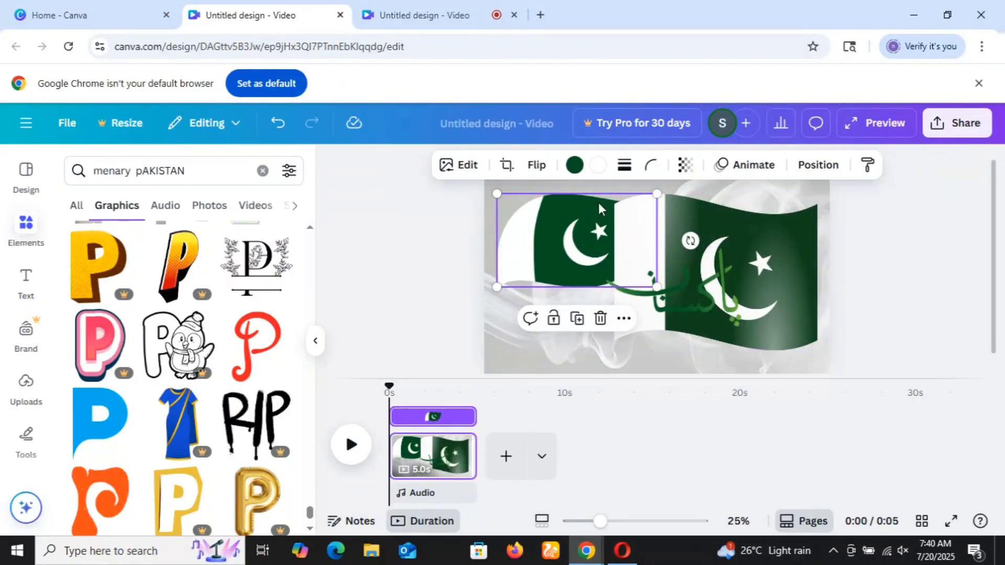
pyautogui.click(600, 318)
# Move the waving flag to the page's left side and shrink it slightly, and place the green calligraphy beside it on the upper right.
pyautogui.moveTo(670, 241); pyautogui.dragTo(533, 253)
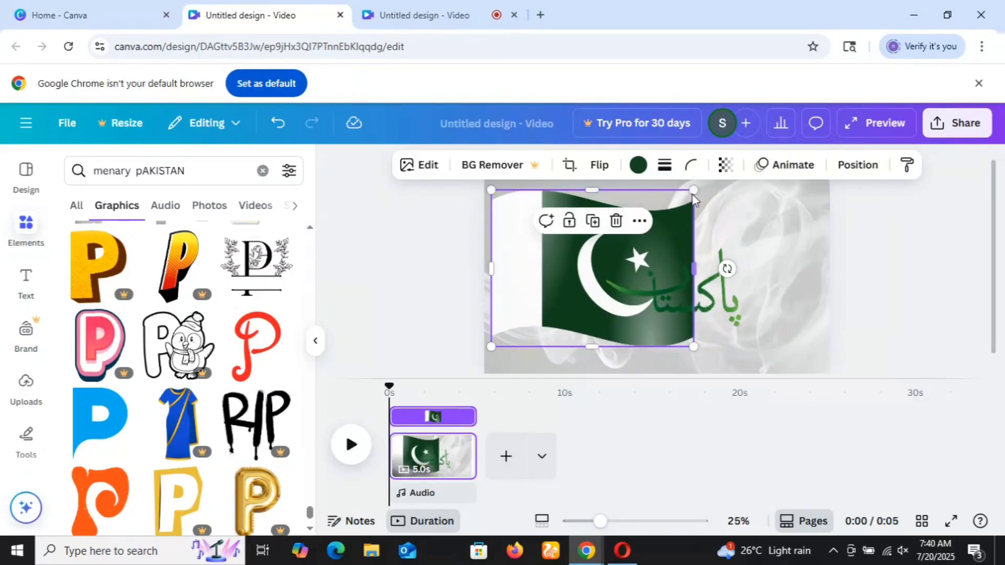
pyautogui.moveTo(695, 190); pyautogui.dragTo(651, 223)
pyautogui.moveTo(718, 293); pyautogui.dragTo(793, 244)
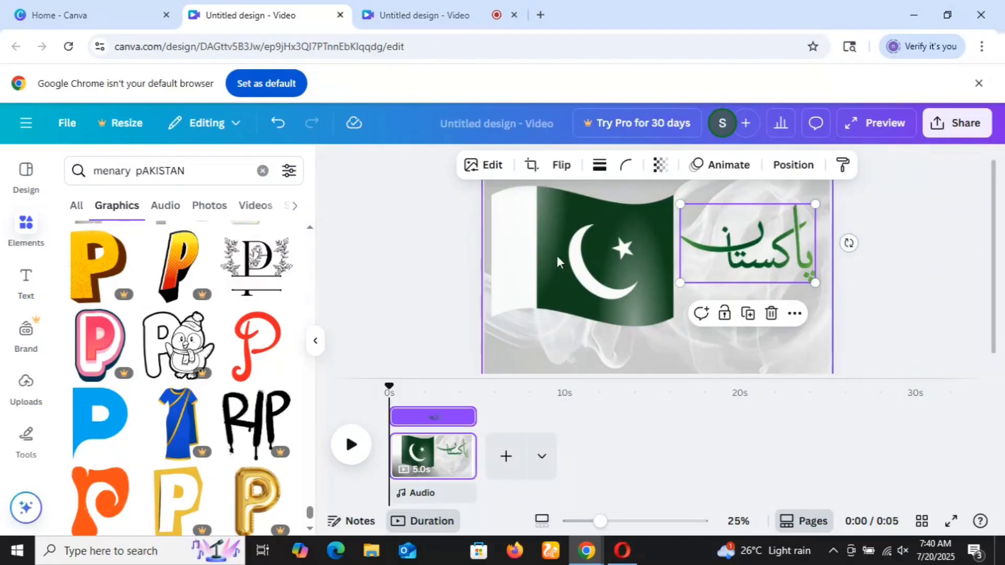
# Replace the element search with the recent search "cerebration".
pyautogui.click(222, 176)
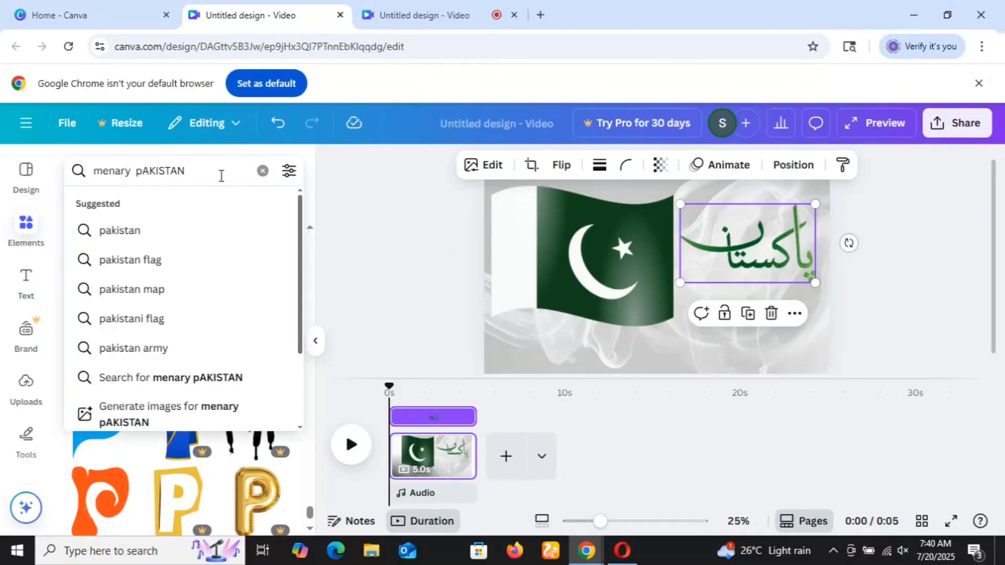
pyautogui.press('BackSpace')
pyautogui.press('BackSpace')
pyautogui.press('BackSpace')
pyautogui.press('BackSpace')
pyautogui.press('BackSpace')
pyautogui.press('BackSpace')
pyautogui.press('BackSpace')
pyautogui.press('BackSpace')
pyautogui.press('BackSpace')
pyautogui.press('BackSpace')
pyautogui.press('BackSpace')
pyautogui.press('BackSpace')
pyautogui.press('BackSpace')
pyautogui.press('BackSpace')
pyautogui.press('BackSpace')
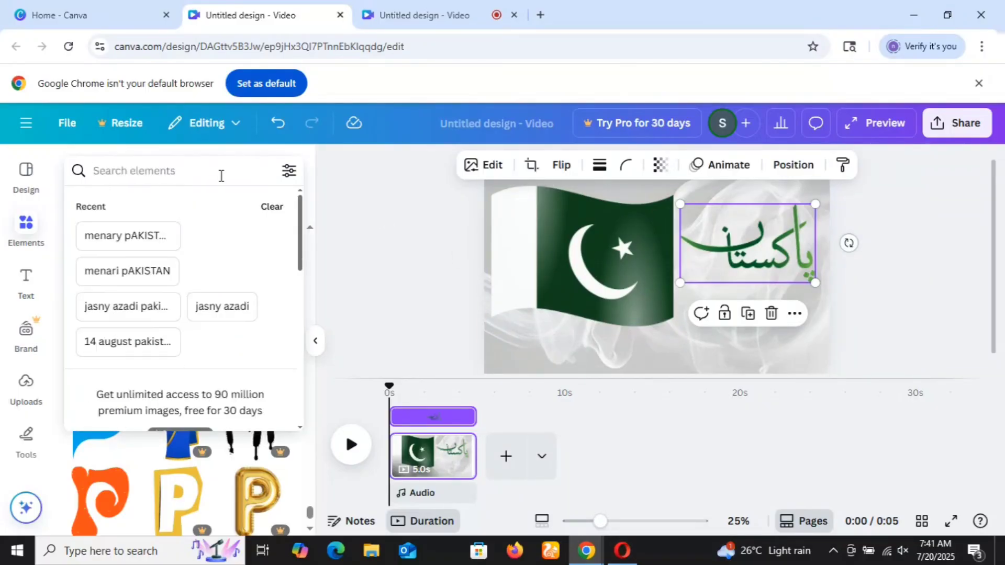
pyautogui.write('cere')
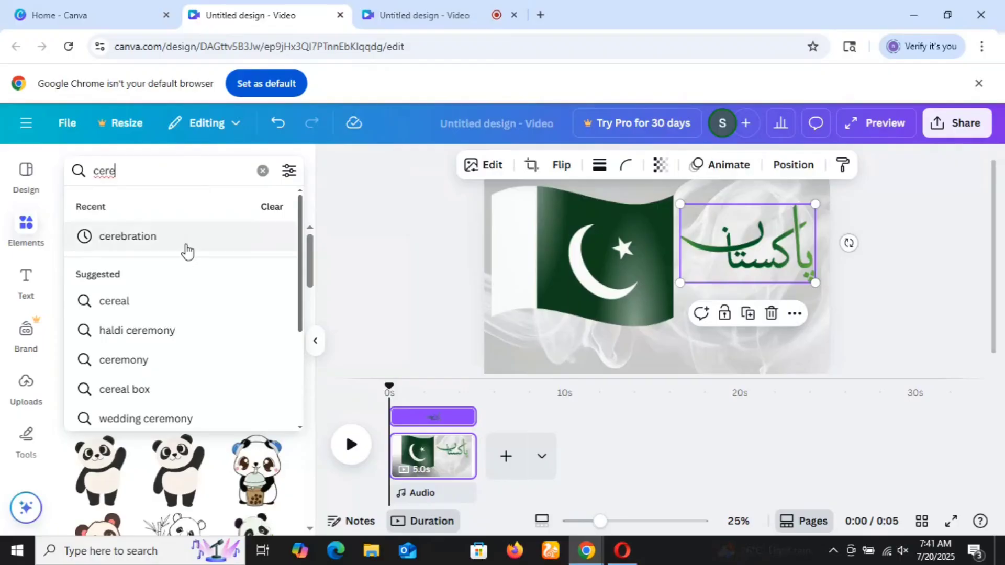
pyautogui.click(187, 250)
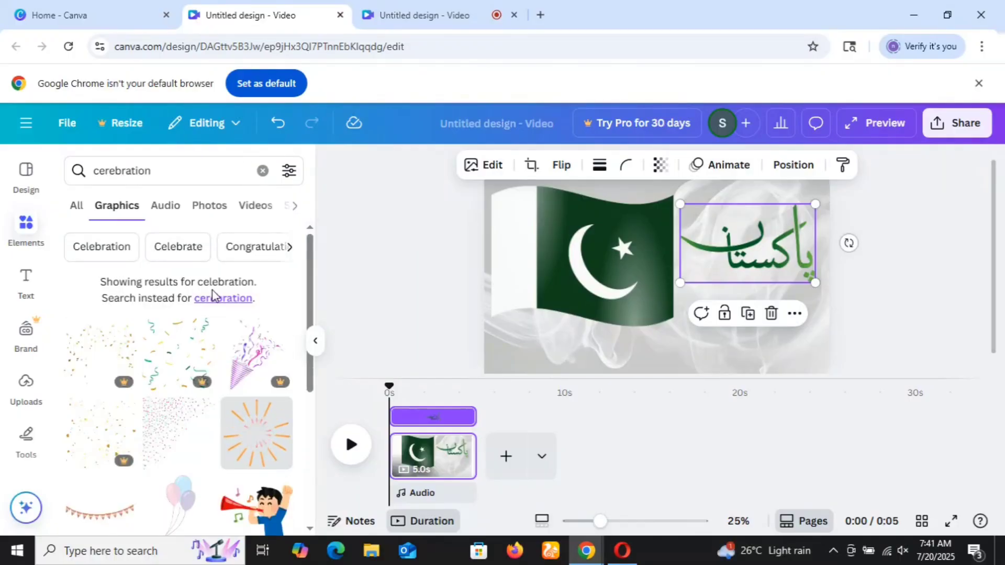
# Look through the celebration graphics for a suitable decoration, and return to the start of the results.
pyautogui.moveTo(313, 272); pyautogui.dragTo(313, 400)
pyautogui.scroll(-2, 312, 401)
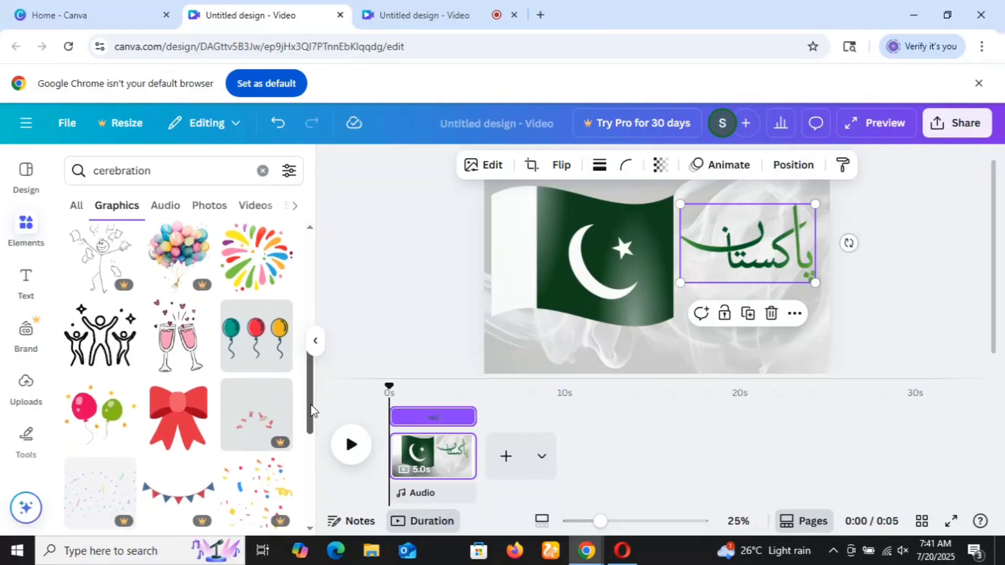
pyautogui.scroll(-3, 313, 401)
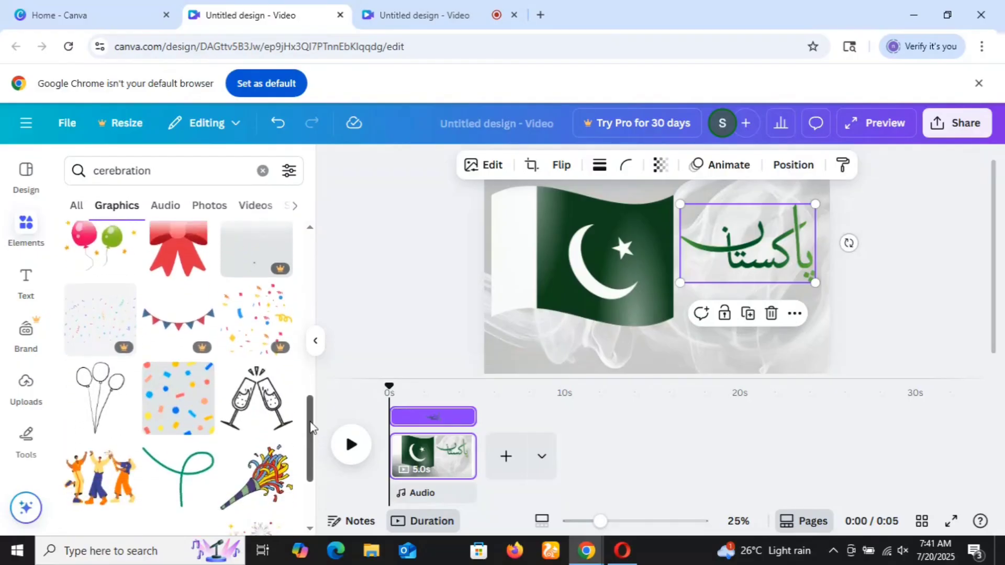
pyautogui.scroll(-4, 311, 427)
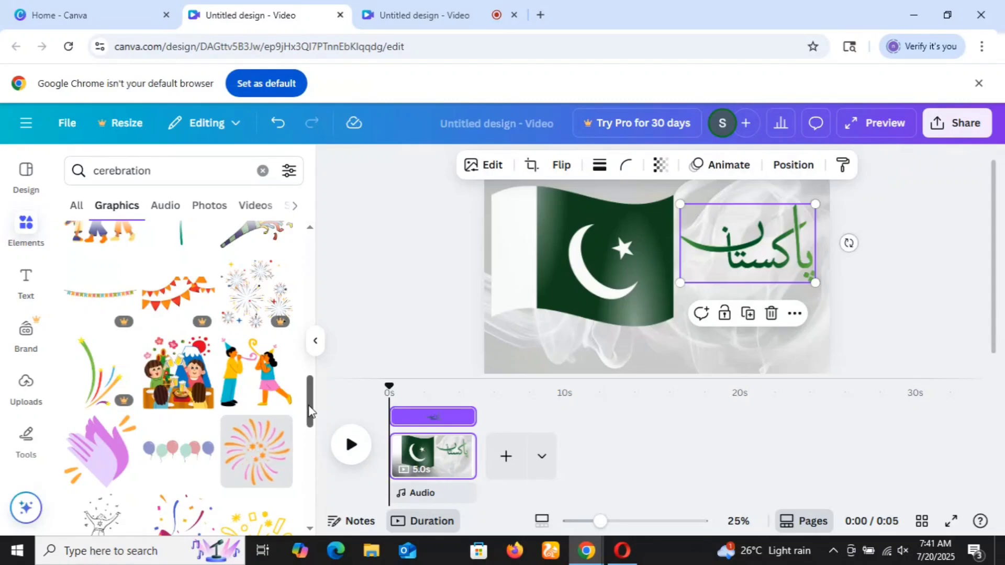
pyautogui.moveTo(310, 409); pyautogui.dragTo(310, 476)
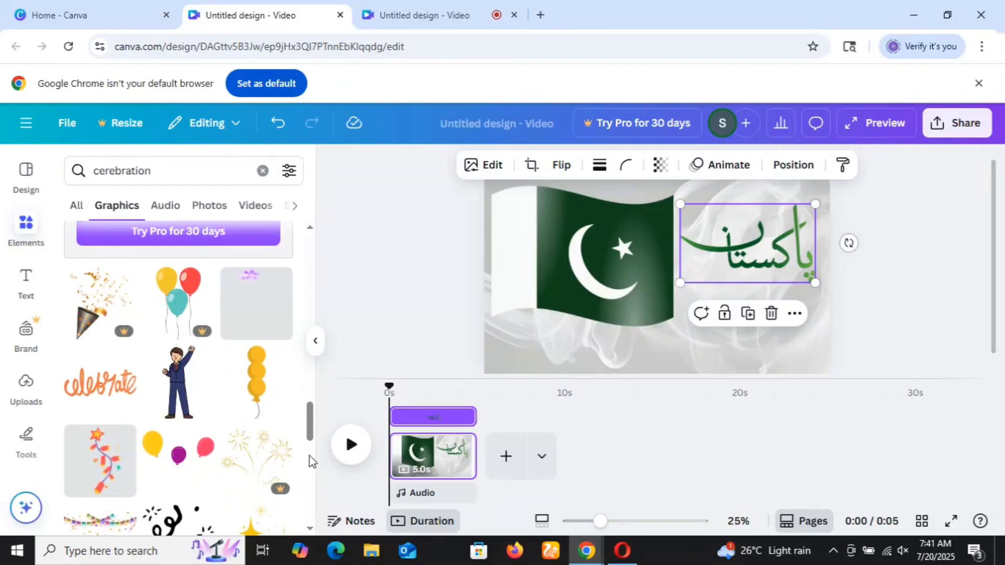
pyautogui.moveTo(310, 420); pyautogui.dragTo(341, 444)
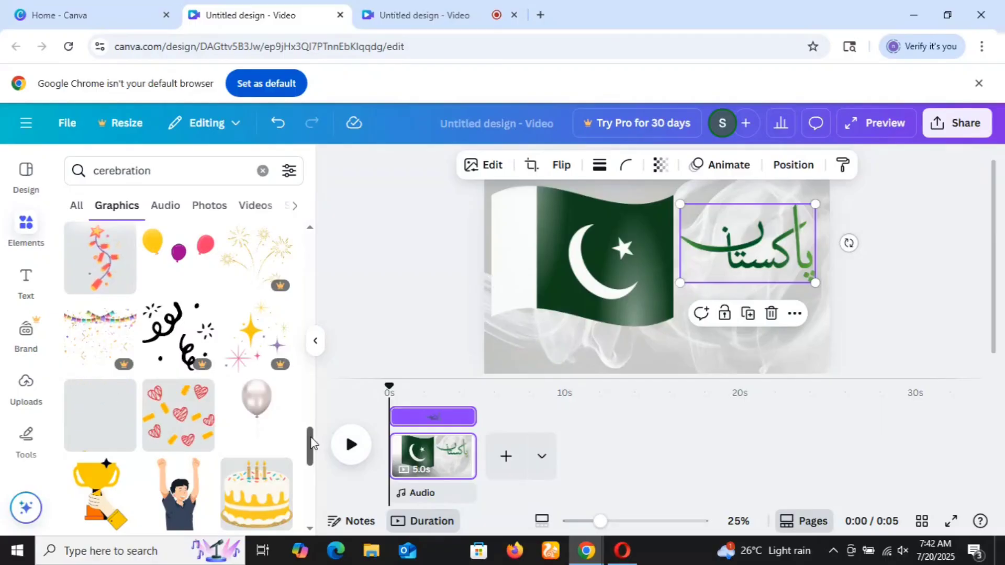
pyautogui.moveTo(310, 436); pyautogui.dragTo(310, 256)
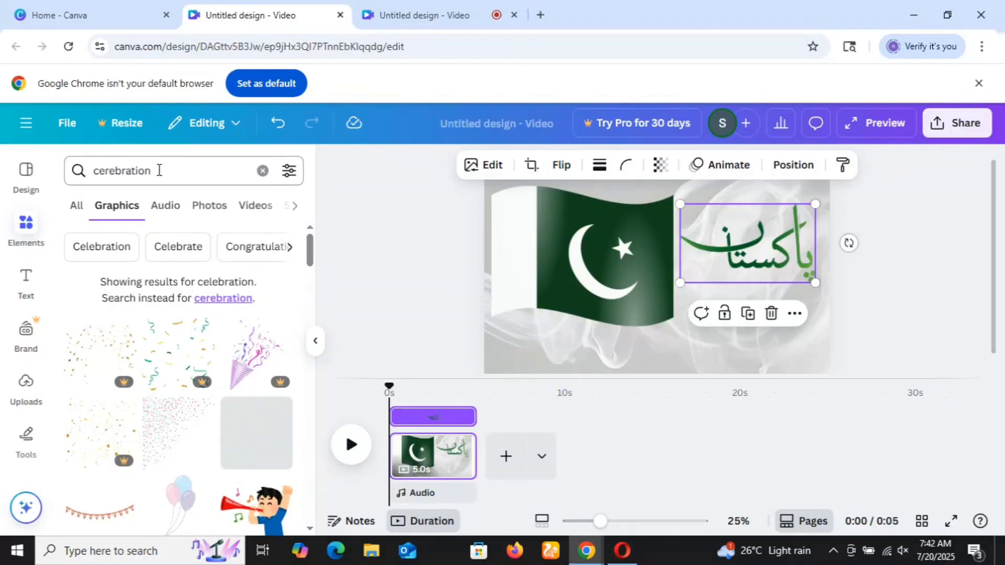
# Switch the graphics search to "Celebrate" and add the animated blue fireworks burst to the page.
pyautogui.click(165, 248)
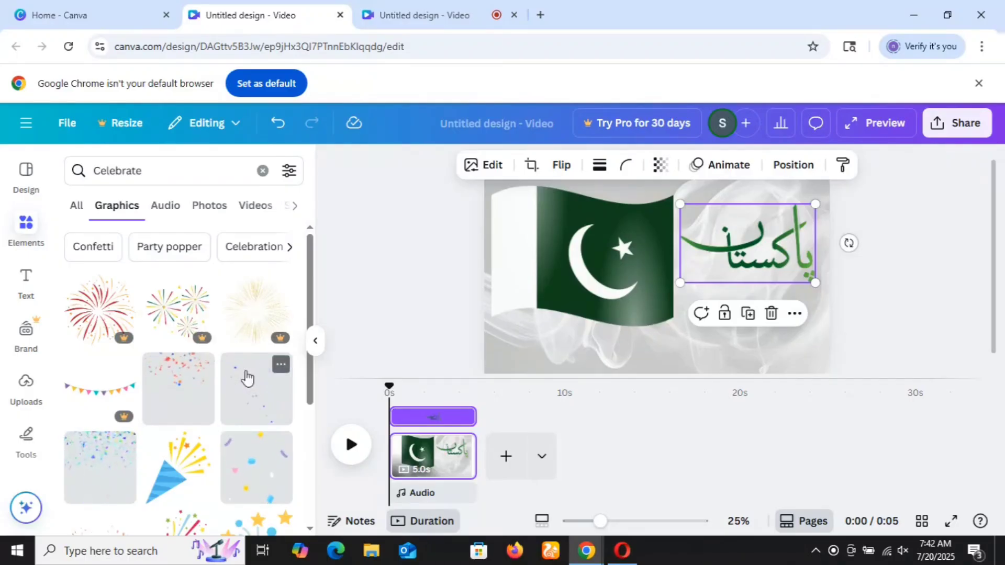
pyautogui.moveTo(312, 393); pyautogui.dragTo(309, 485)
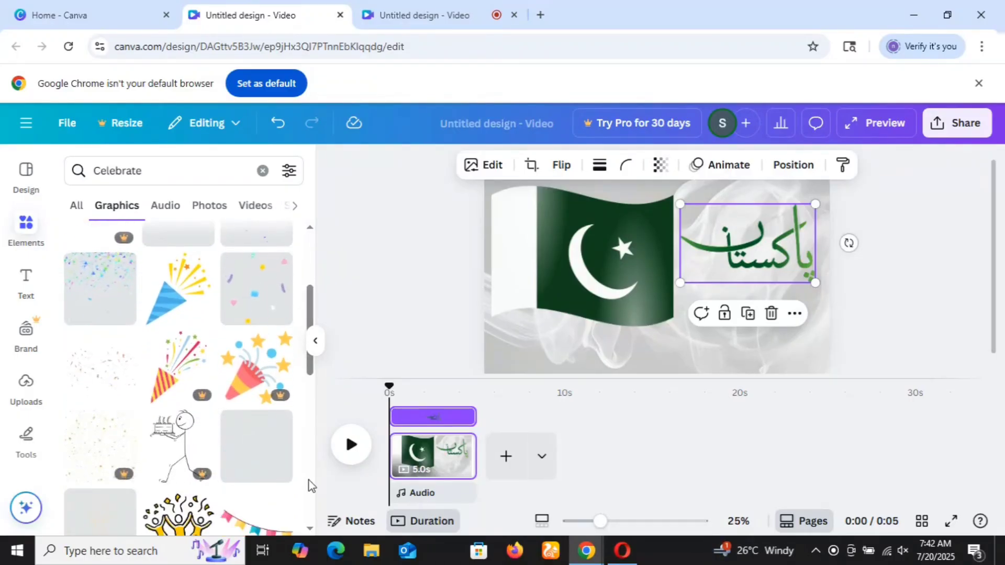
pyautogui.moveTo(311, 365); pyautogui.dragTo(363, 404)
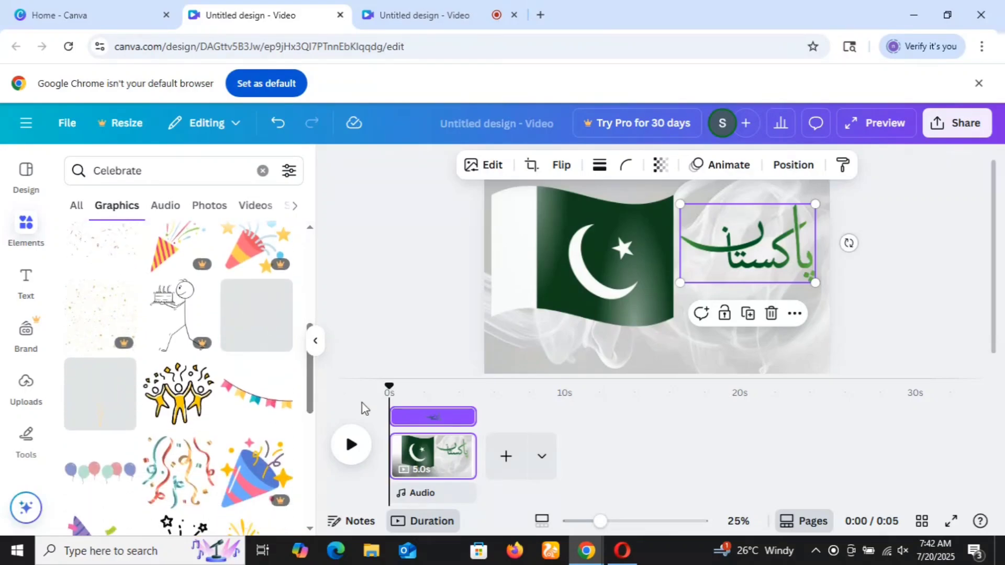
pyautogui.click(274, 327)
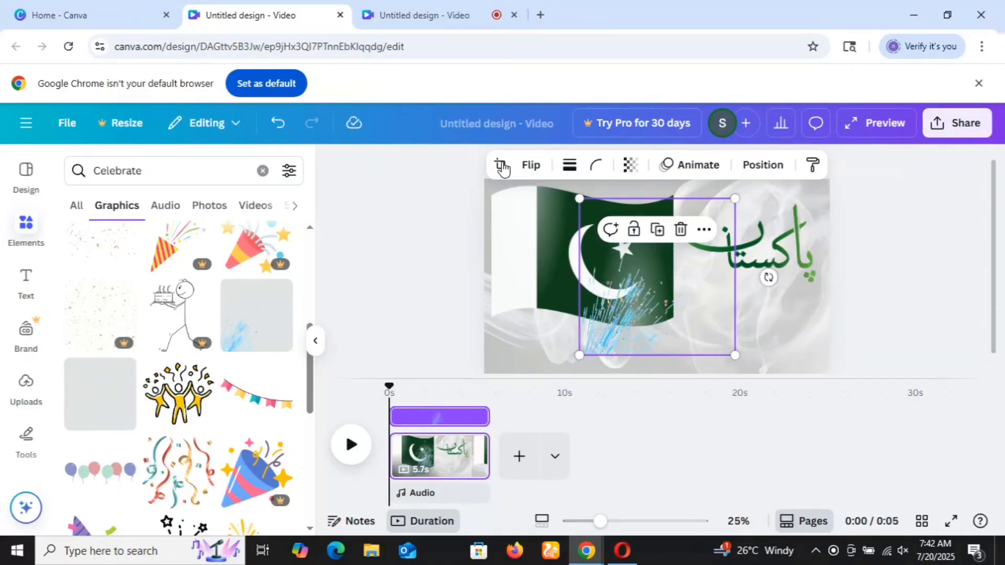
# Flip the blue fireworks burst horizontally and move it to the page's lower-right corner below the calligraphy.
pyautogui.click(502, 167)
pyautogui.click(503, 168)
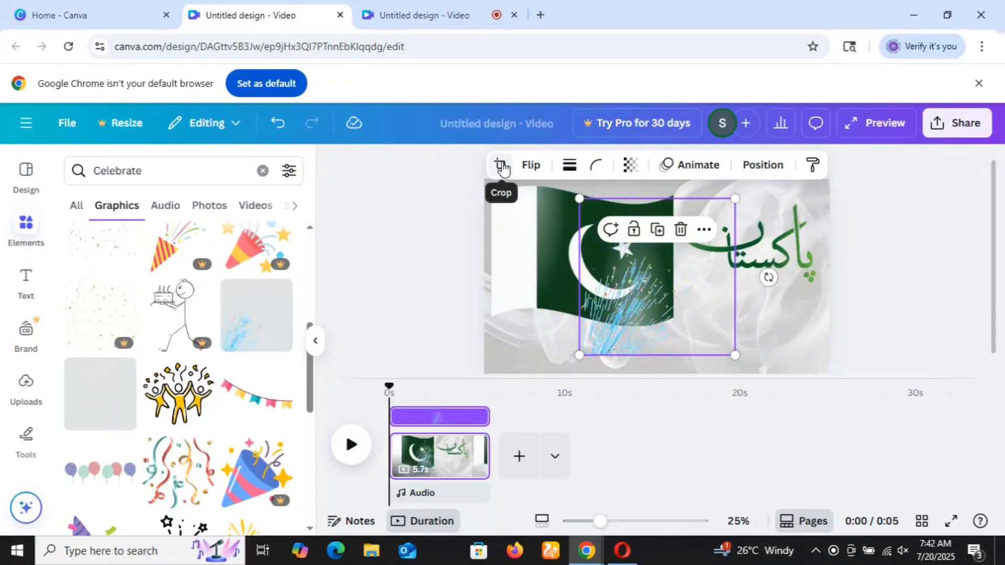
pyautogui.click(532, 168)
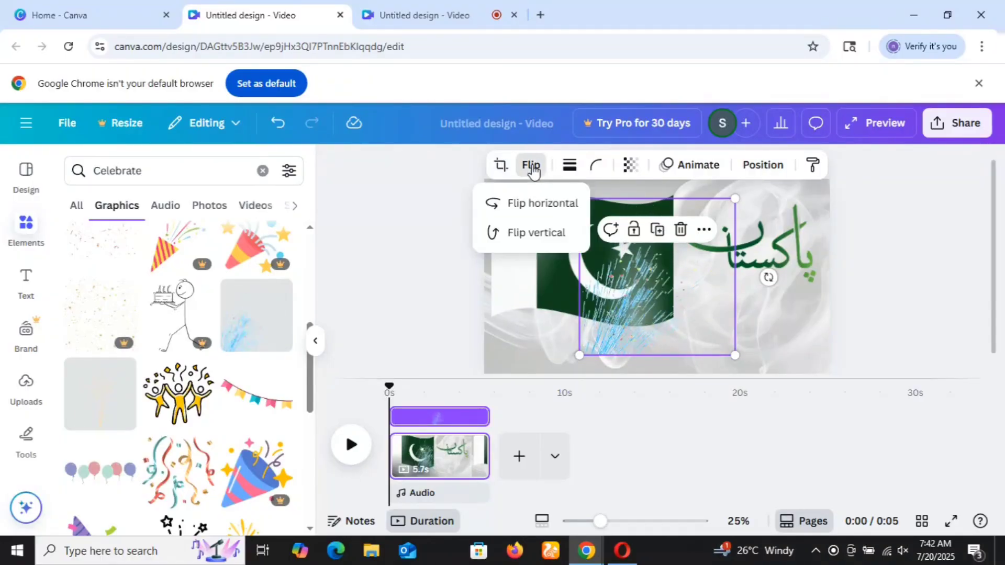
pyautogui.click(535, 206)
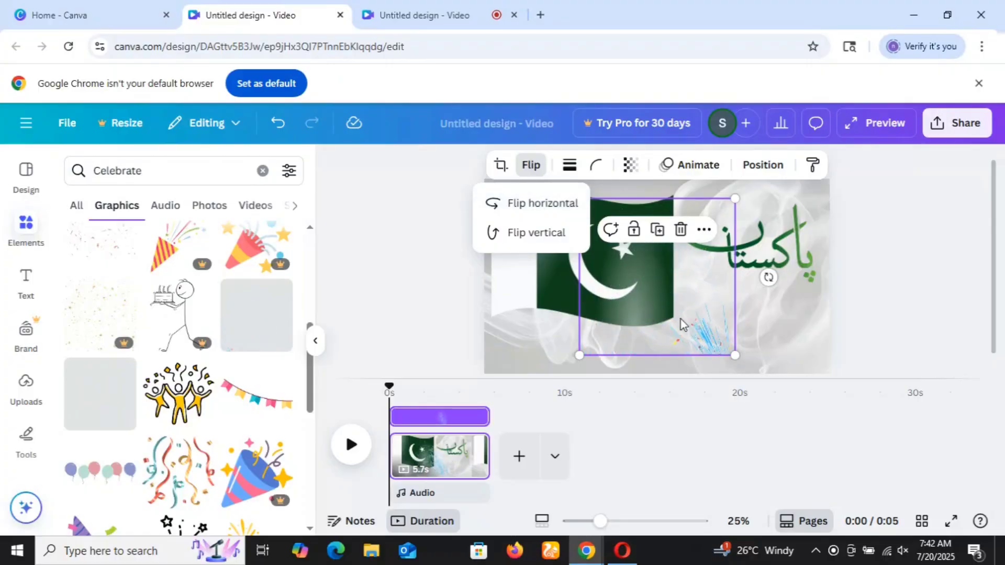
pyautogui.moveTo(683, 325); pyautogui.dragTo(767, 331)
pyautogui.click(894, 272)
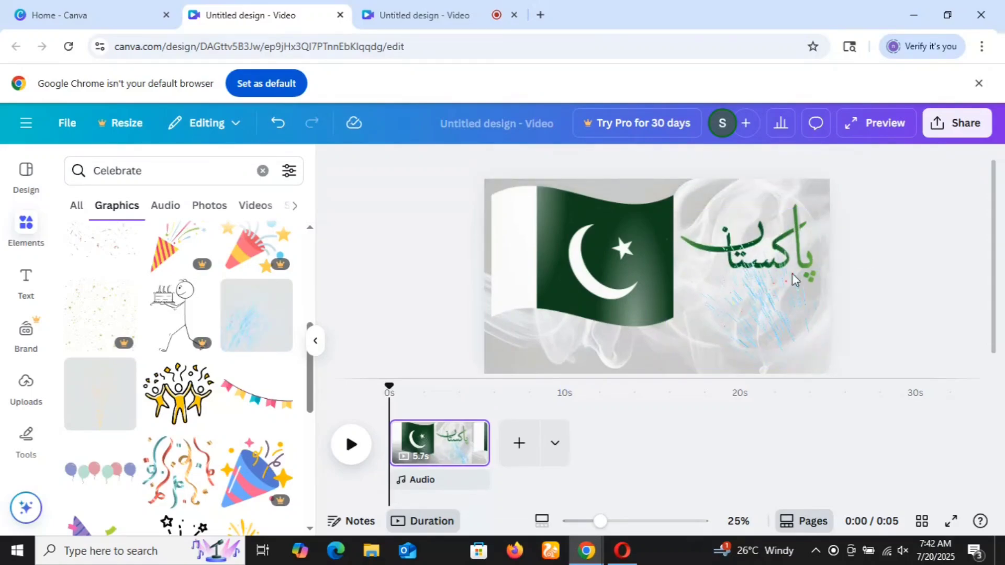
pyautogui.moveTo(753, 270)
pyautogui.mouseDown()
pyautogui.moveTo(751, 294)
pyautogui.moveTo(757, 268)
pyautogui.mouseUp()
pyautogui.click(892, 278)
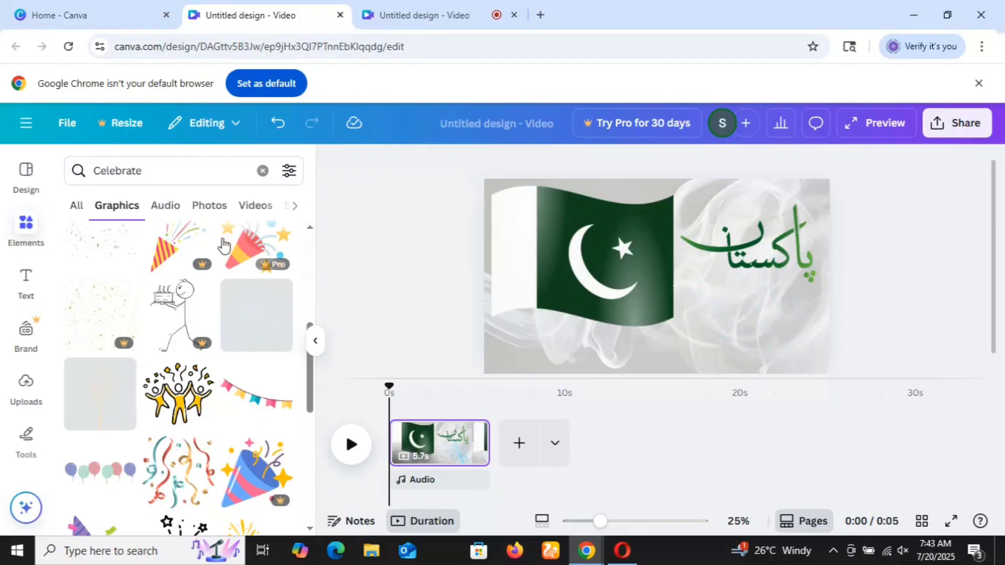
# Replace the element search with "balloon" and show the matching graphics.
pyautogui.click(155, 160)
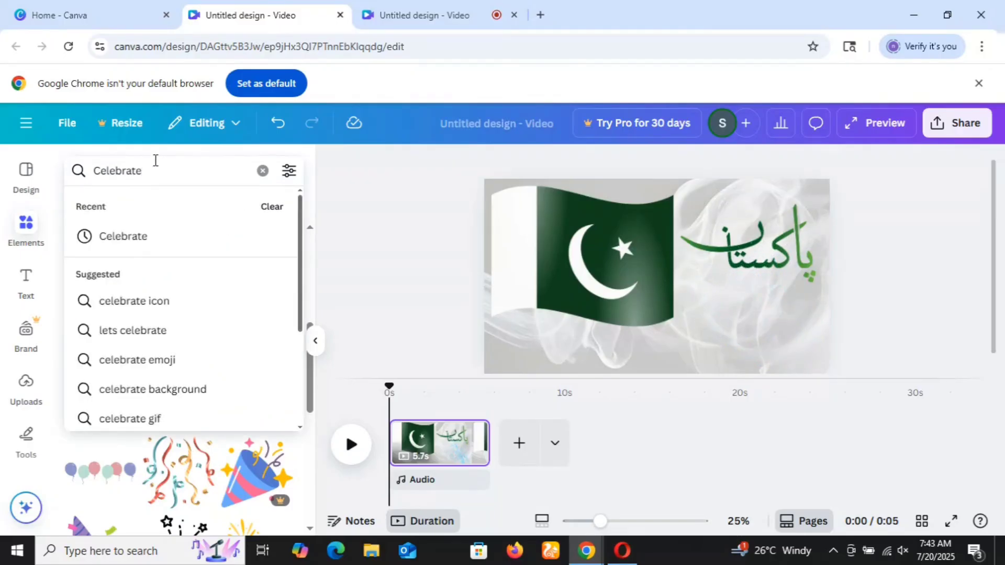
pyautogui.press('BackSpace')
pyautogui.press('BackSpace')
pyautogui.press('BackSpace')
pyautogui.press('BackSpace')
pyautogui.press('BackSpace')
pyautogui.press('BackSpace')
pyautogui.press('BackSpace')
pyautogui.press('BackSpace')
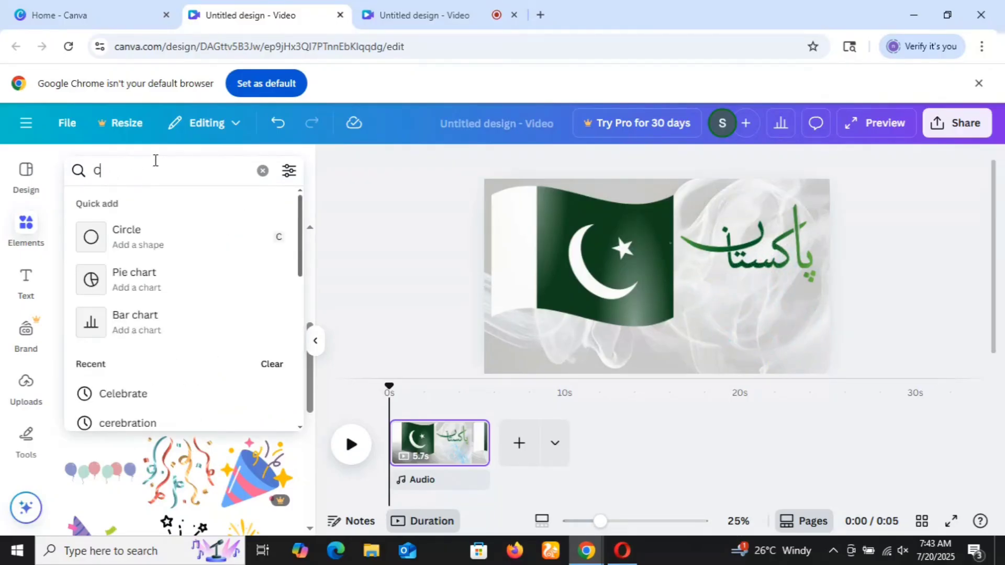
pyautogui.press('BackSpace')
pyautogui.write('ba')
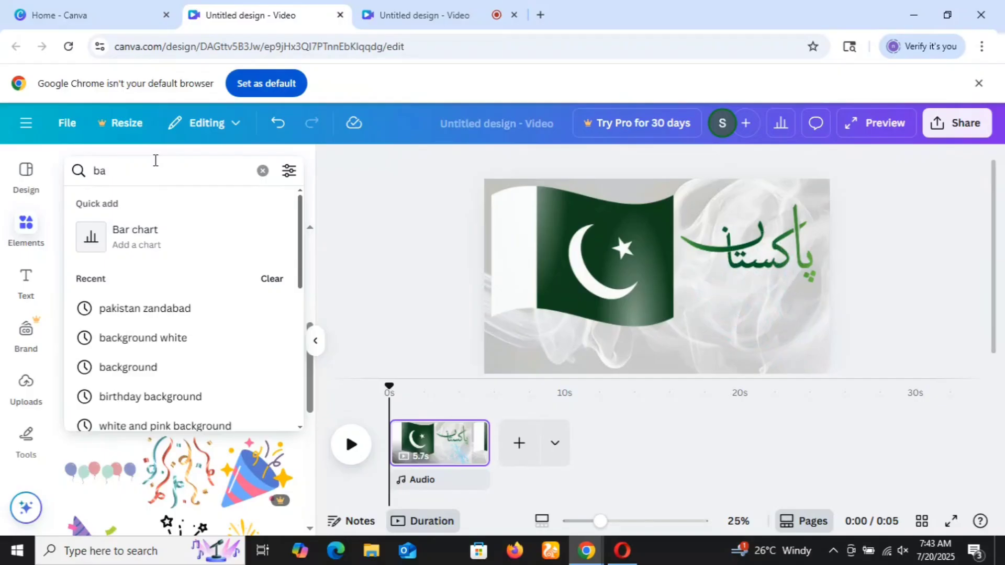
pyautogui.write('l')
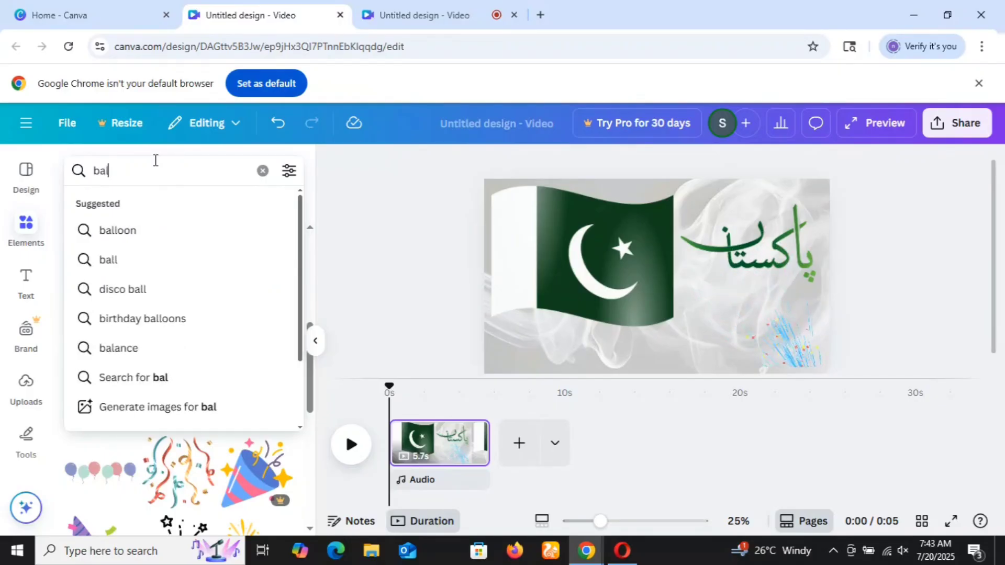
pyautogui.click(146, 235)
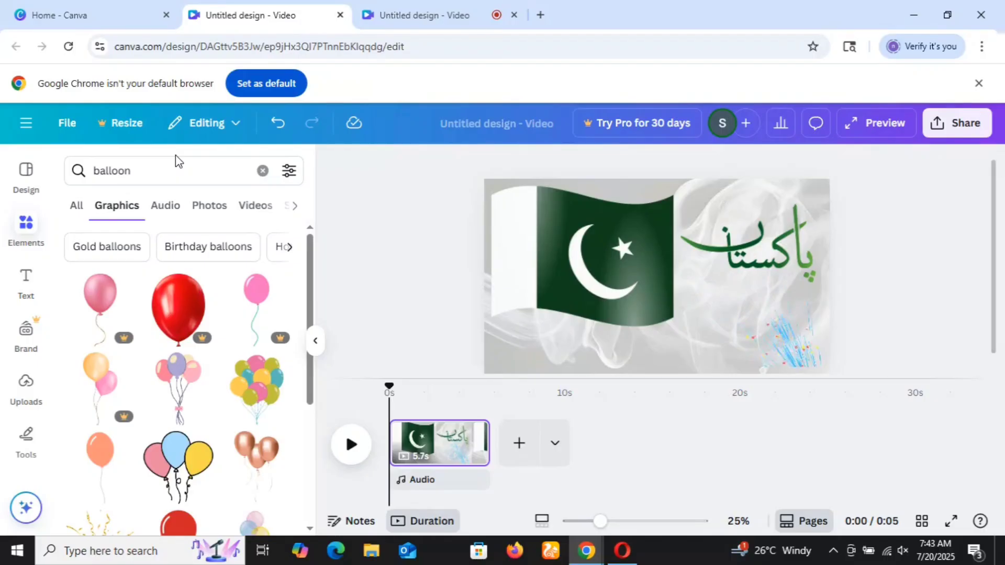
# Refine the graphics search to "balloon white and green" and show the matching graphics.
pyautogui.click(178, 171)
pyautogui.write('whit')
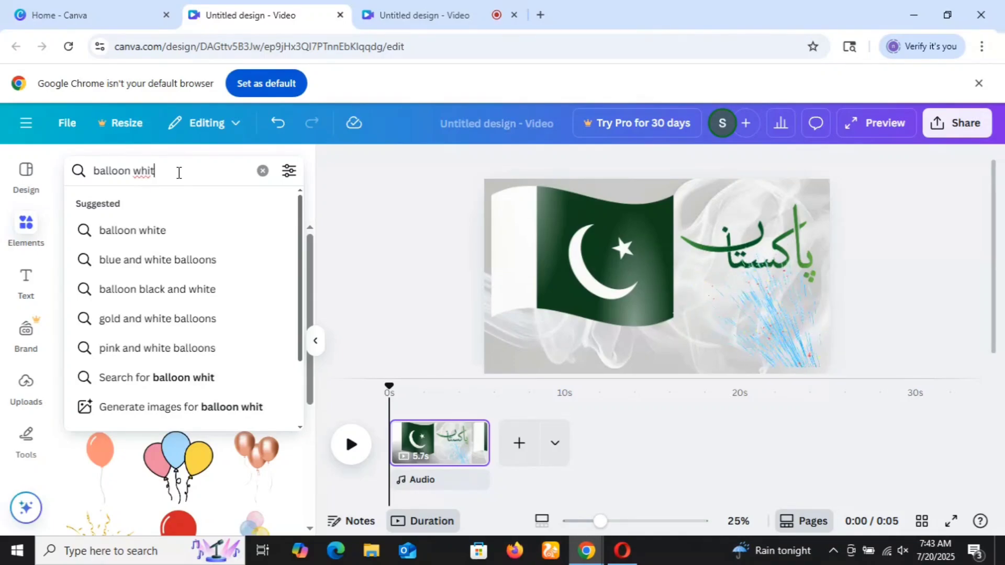
pyautogui.write('and')
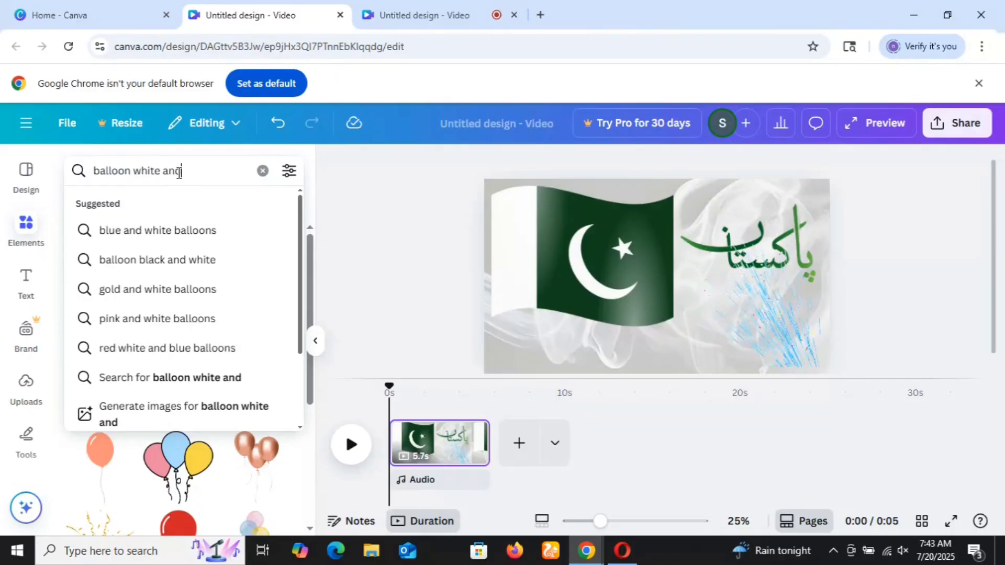
pyautogui.click(179, 172)
pyautogui.write('g')
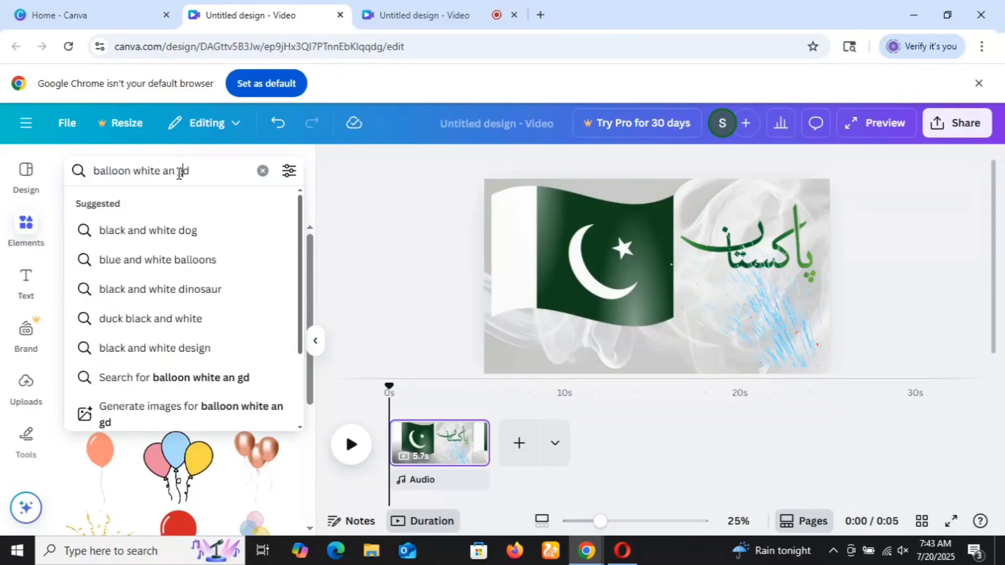
pyautogui.write('ree')
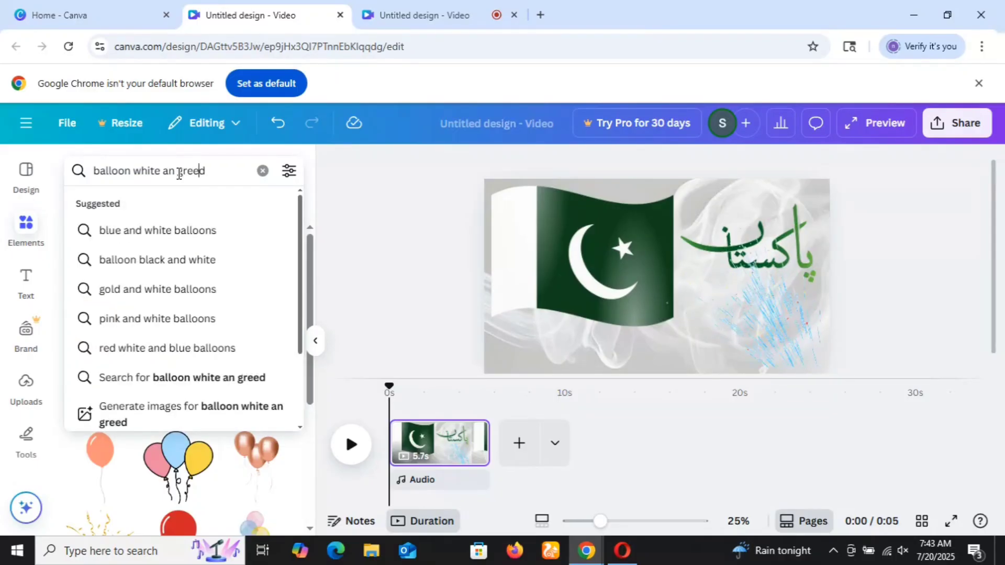
pyautogui.press('Return')
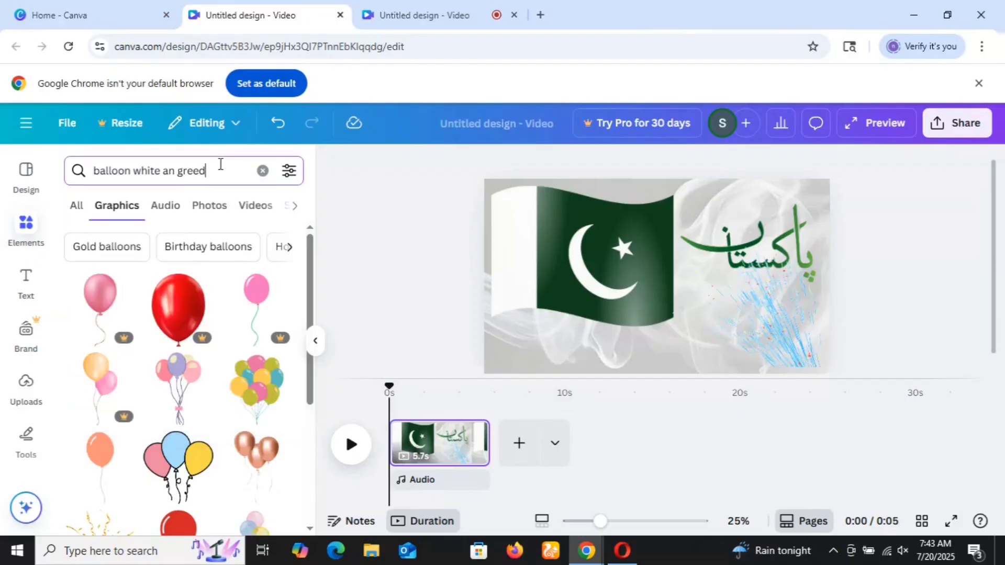
pyautogui.press('BackSpace')
pyautogui.press('BackSpace')
pyautogui.press('BackSpace')
pyautogui.press('BackSpace')
pyautogui.press('BackSpace')
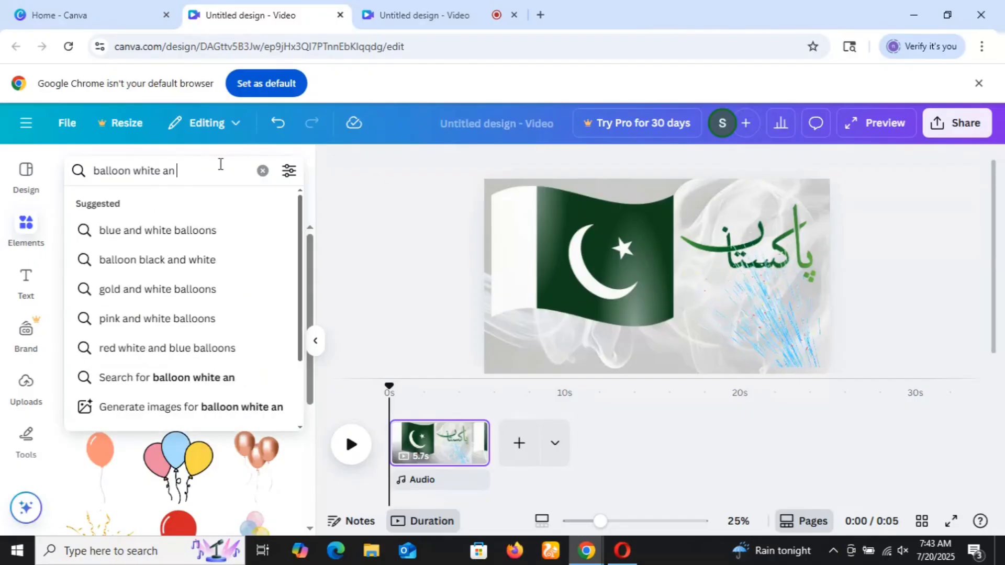
pyautogui.write('d')
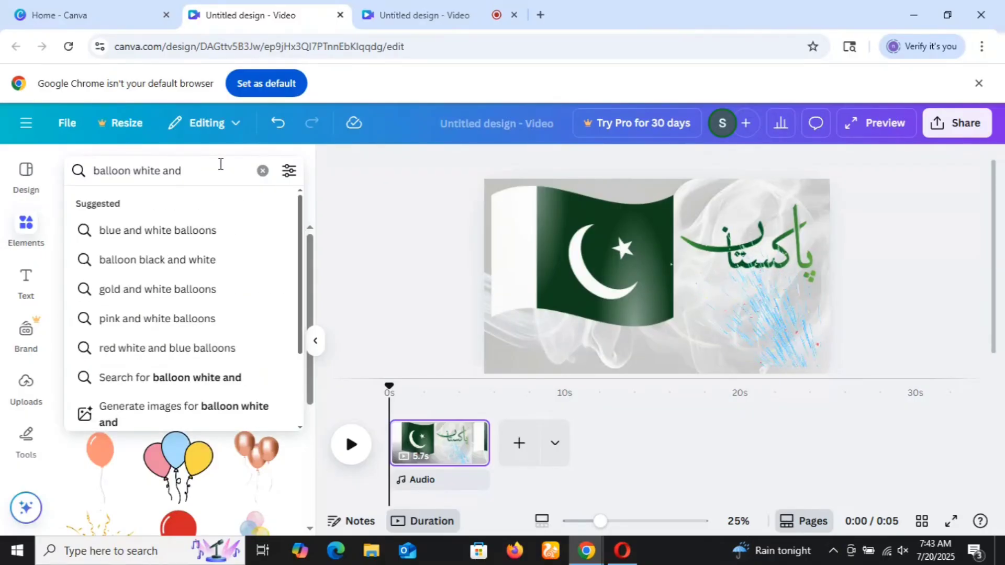
pyautogui.write(' green')
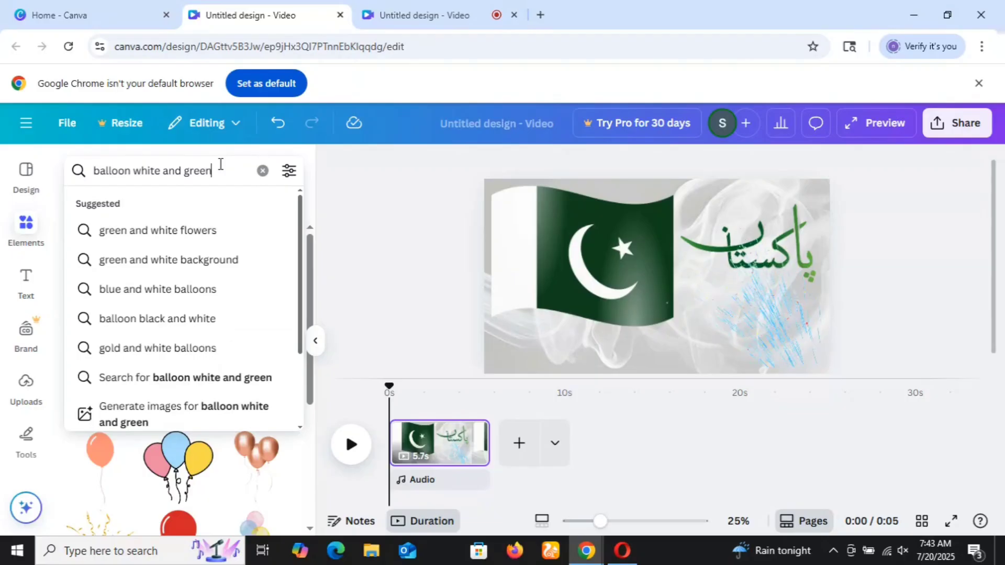
pyautogui.press('Return')
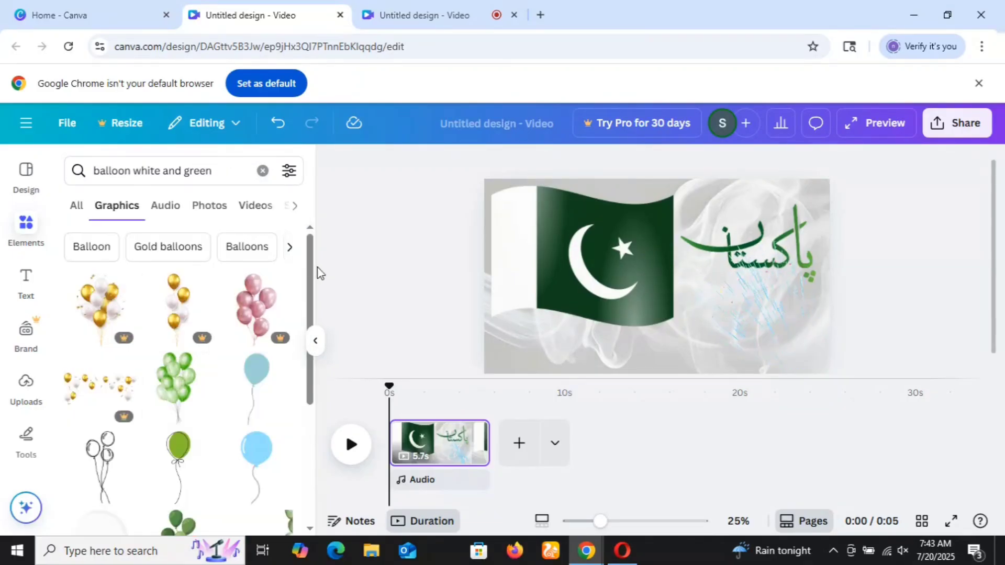
# Add the bunch of light-green balloons to the page and look through the remaining balloon graphics.
pyautogui.moveTo(312, 272); pyautogui.dragTo(311, 346)
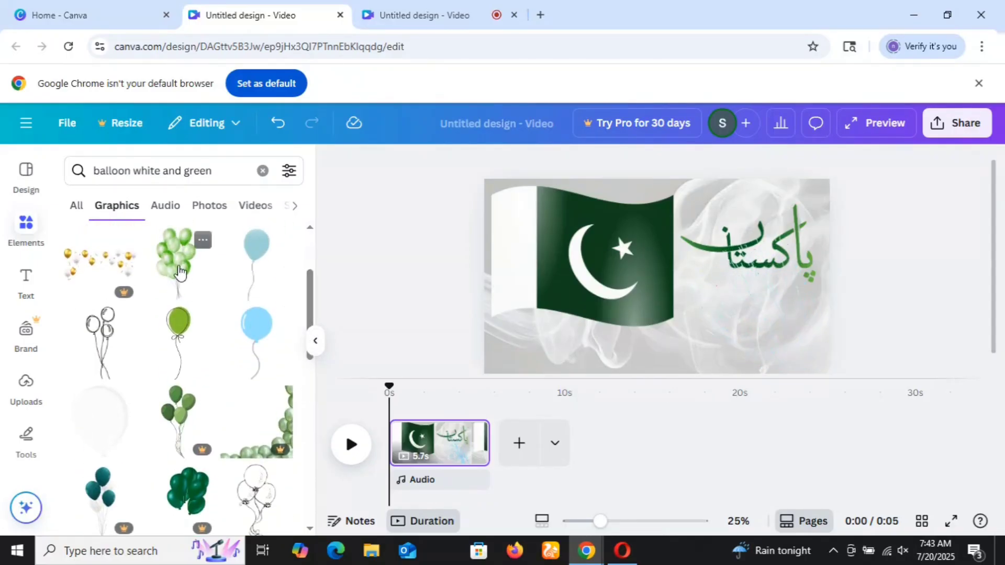
pyautogui.click(230, 266)
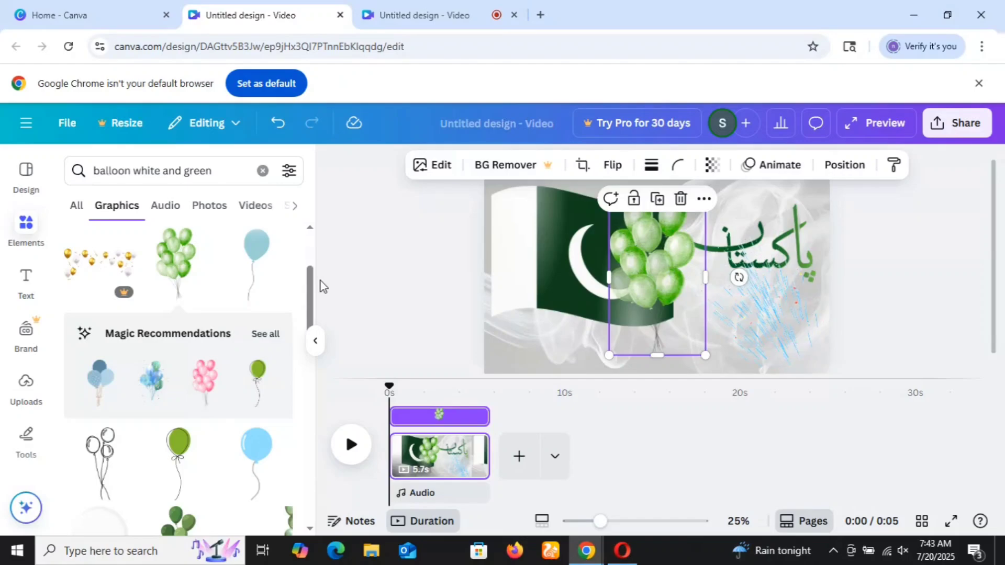
pyautogui.moveTo(312, 294); pyautogui.dragTo(313, 449)
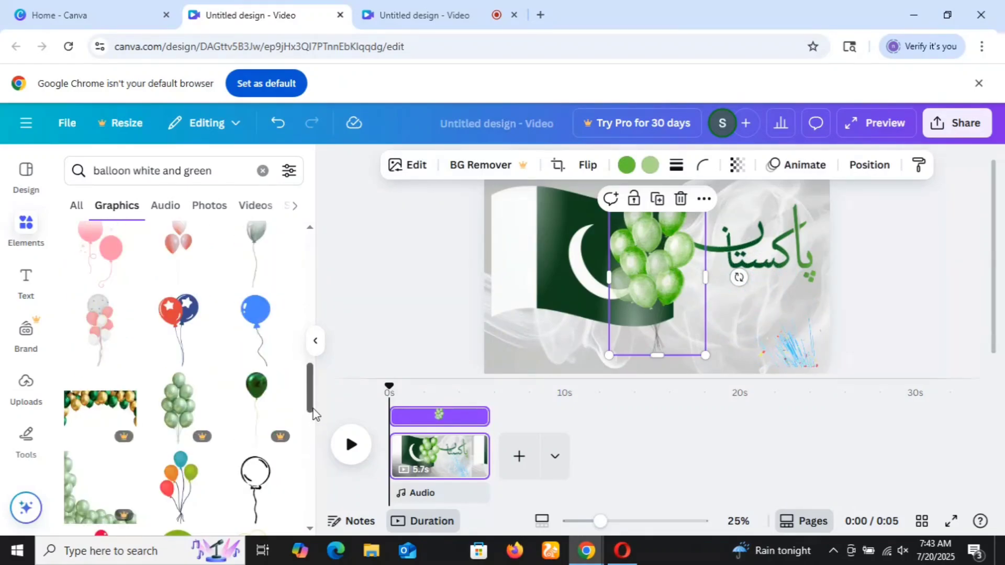
pyautogui.moveTo(313, 403); pyautogui.dragTo(312, 497)
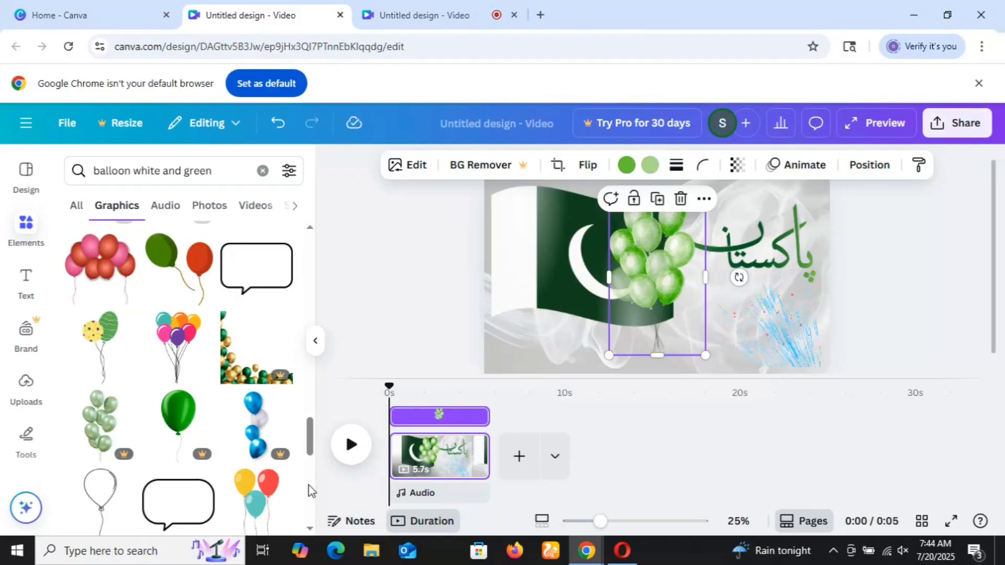
pyautogui.moveTo(311, 451); pyautogui.dragTo(310, 515)
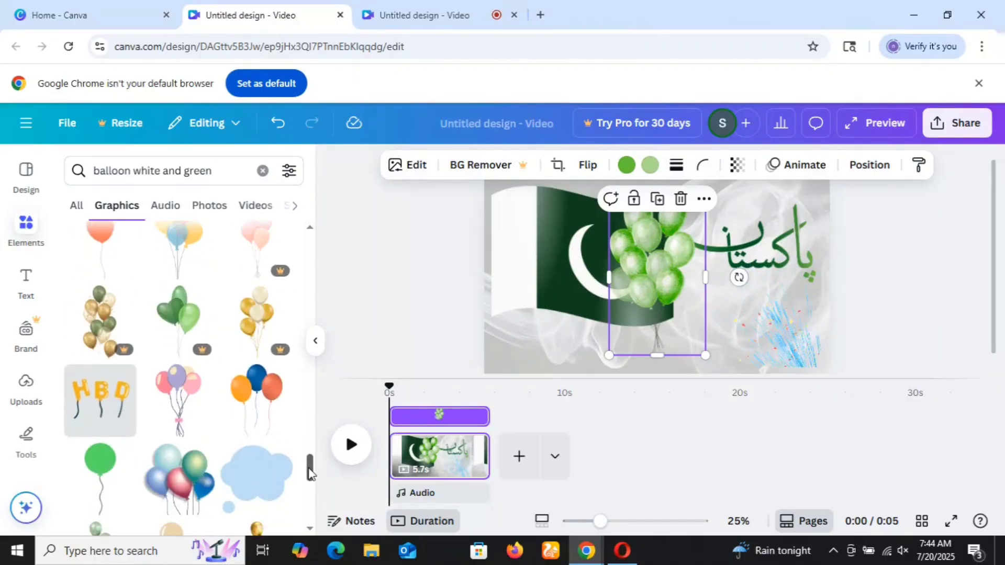
pyautogui.moveTo(311, 471); pyautogui.dragTo(310, 531)
pyautogui.click(309, 528)
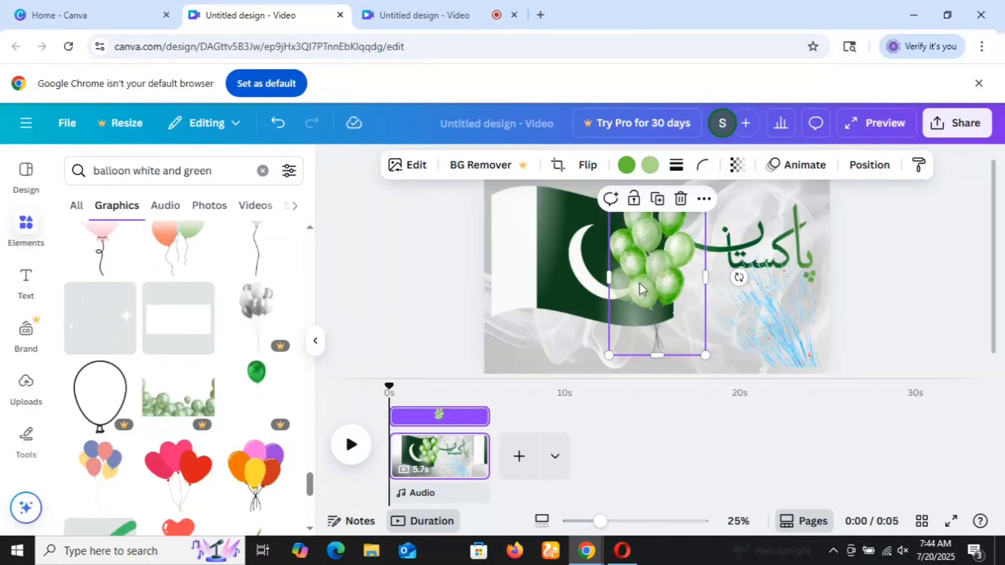
# Move the green balloon bunch to the page's lower edge below the calligraphy, between the flag and the fireworks burst.
pyautogui.moveTo(640, 285); pyautogui.dragTo(748, 355)
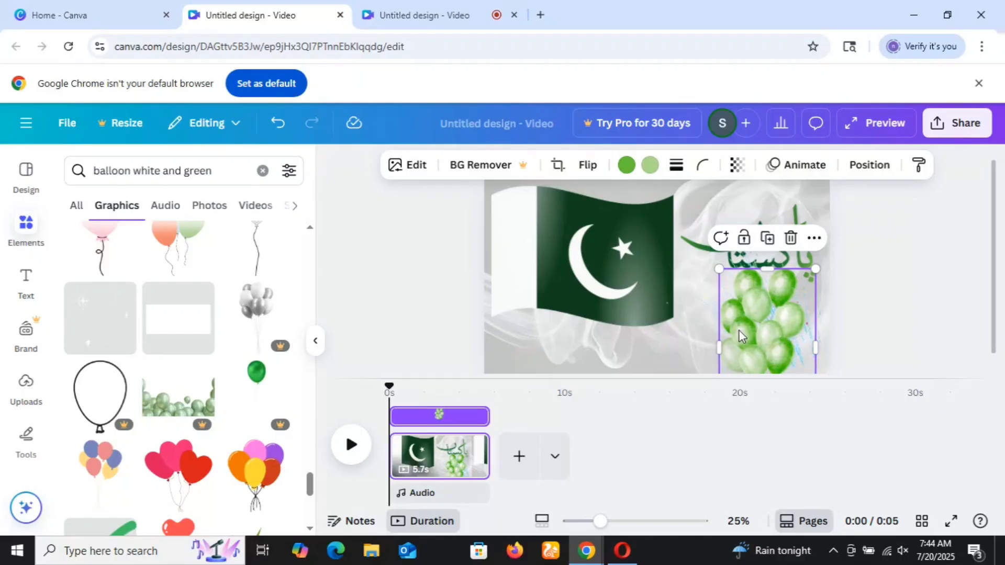
pyautogui.moveTo(761, 334); pyautogui.dragTo(717, 335)
pyautogui.click(866, 263)
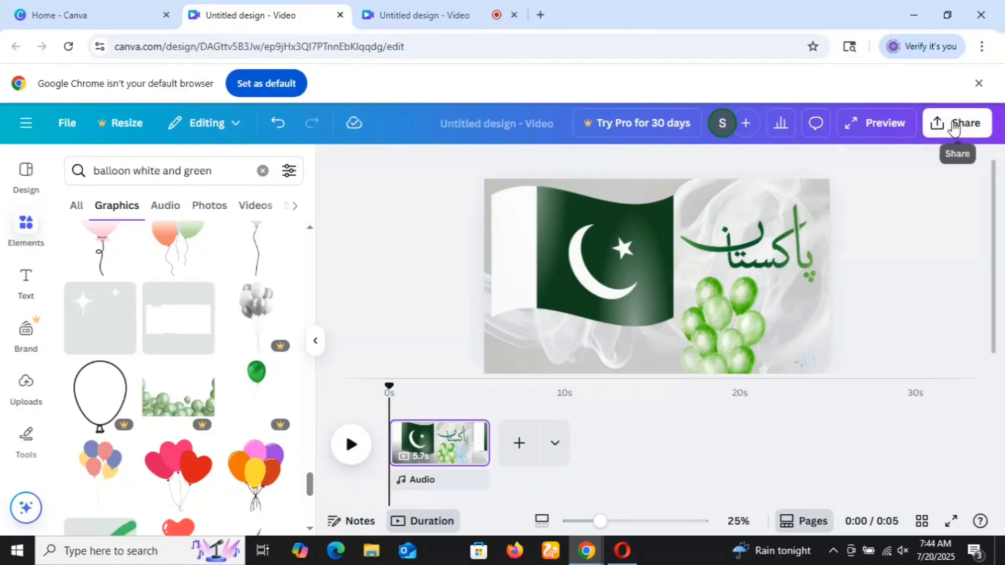
# Download the design as an MP4 video at 1080p (HD) quality.
pyautogui.click(973, 116)
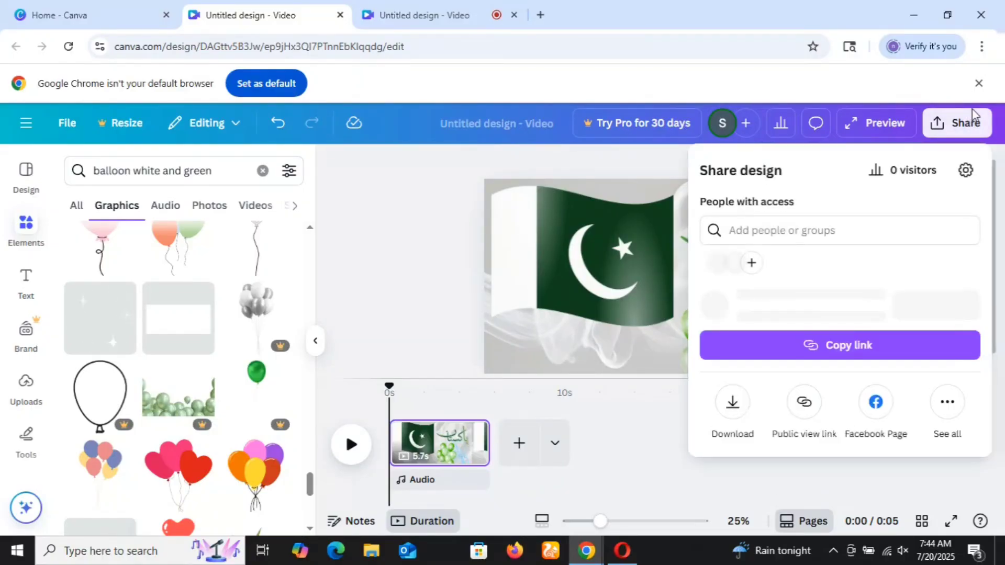
pyautogui.click(738, 445)
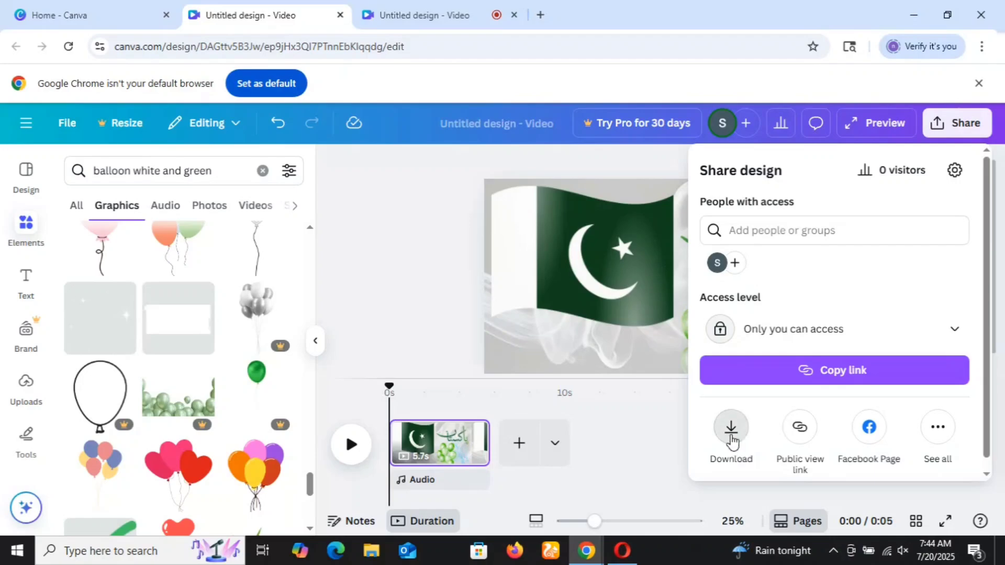
pyautogui.click(745, 404)
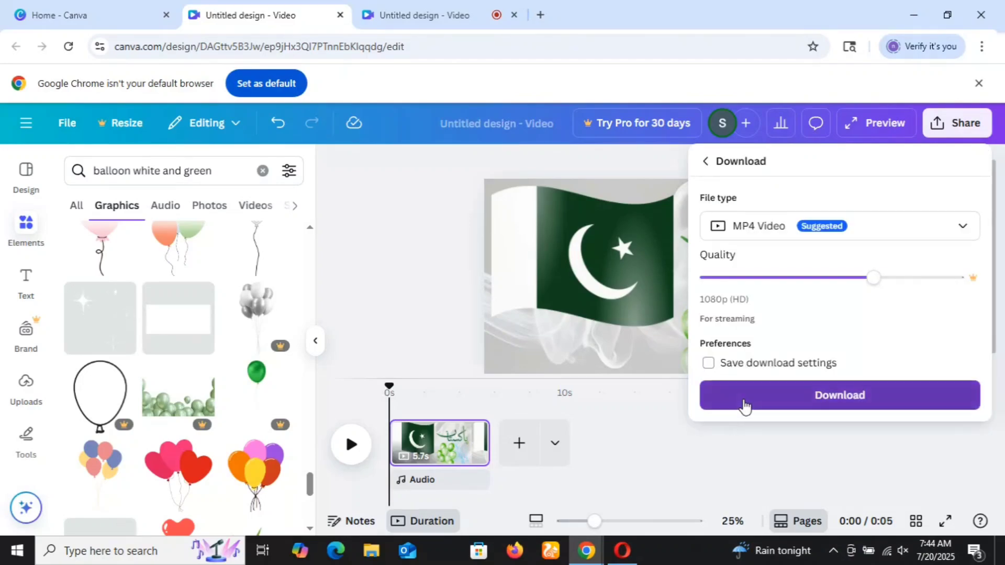